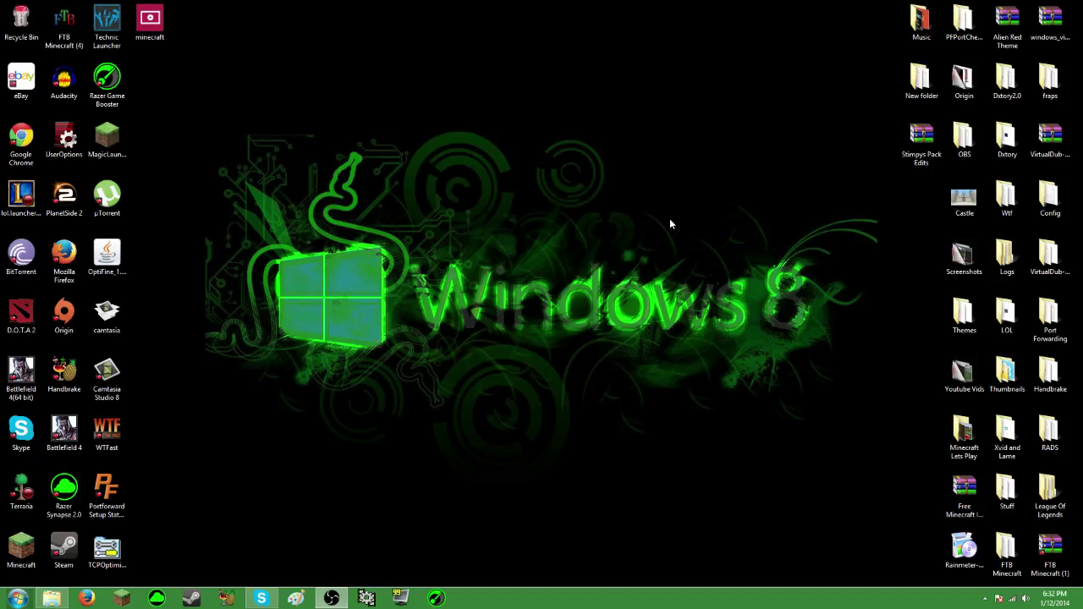
Launch Camtasia Studio 8, dismiss the Welcome screen, and move its window left
left_click_drag(338, 145, 512, 386)
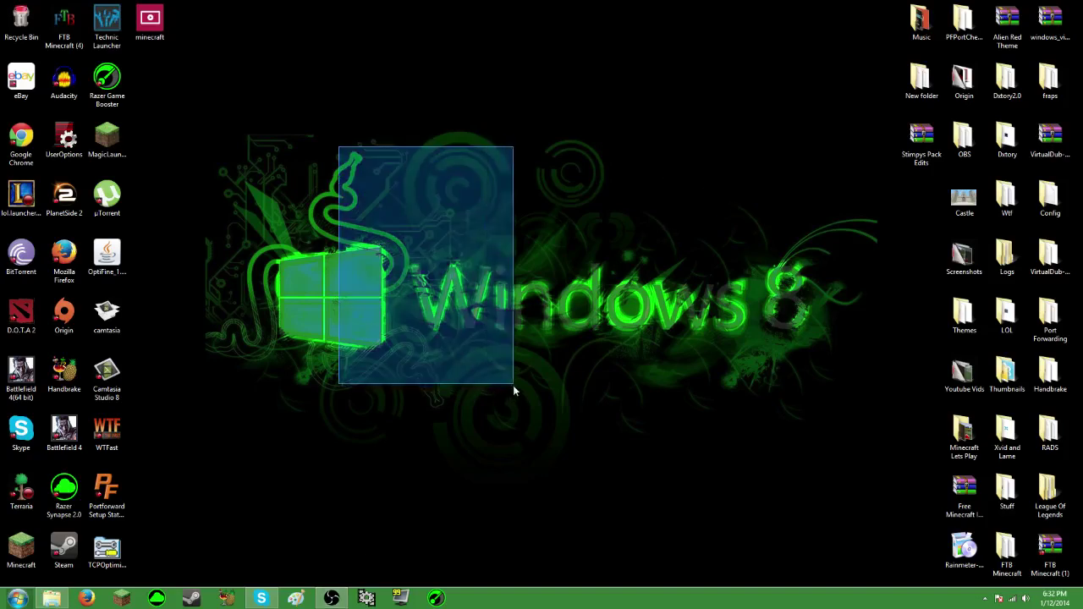
left_click_drag(229, 206, 851, 453)
left_click_drag(175, 143, 784, 382)
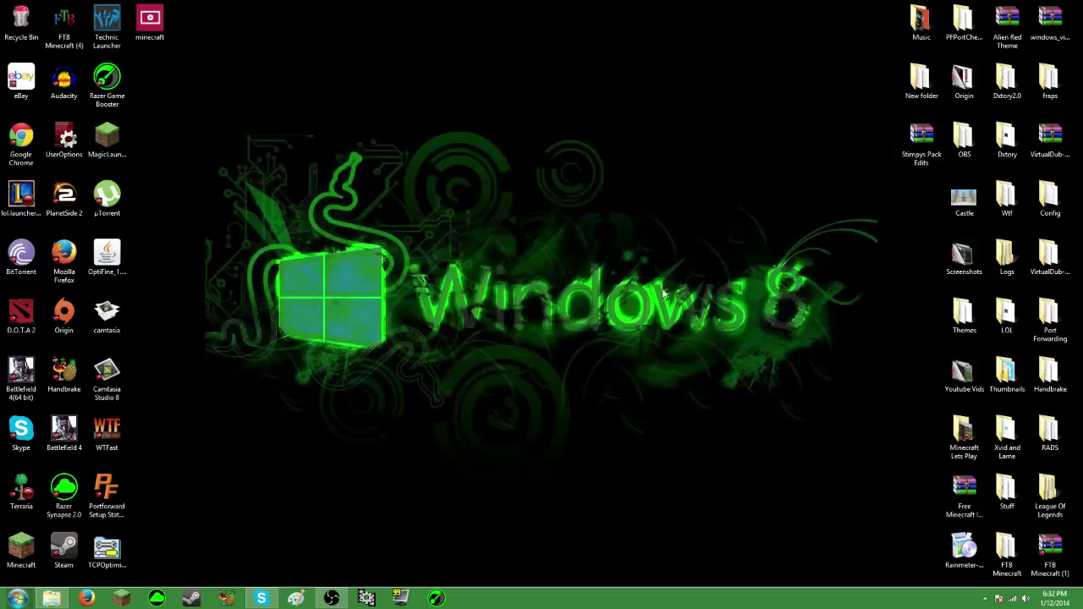
left_click_drag(184, 154, 885, 471)
left_click(119, 378)
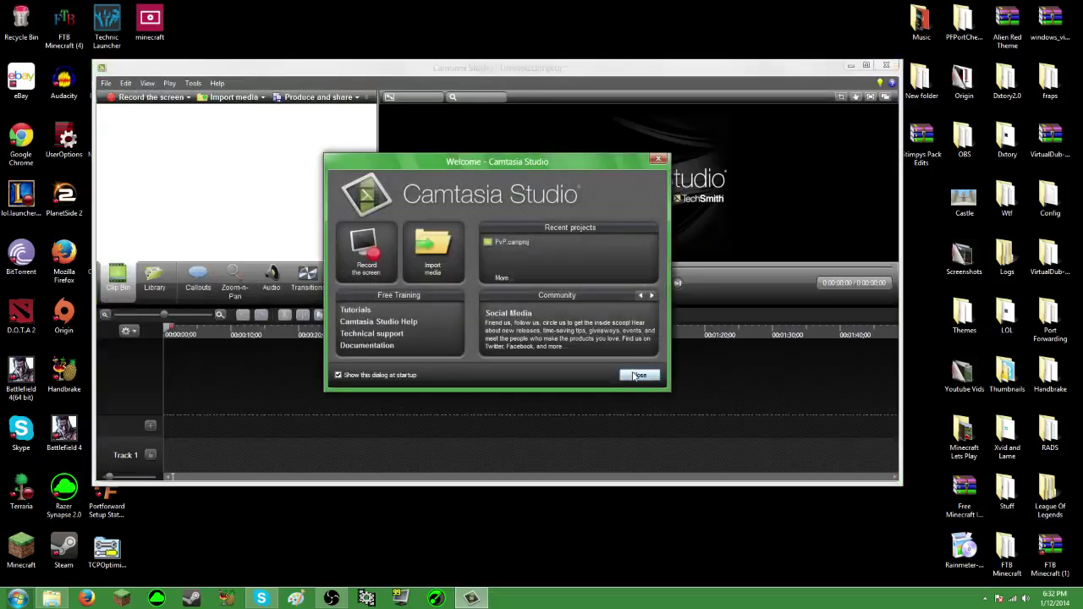
left_click(635, 376)
left_click_drag(526, 73, 446, 110)
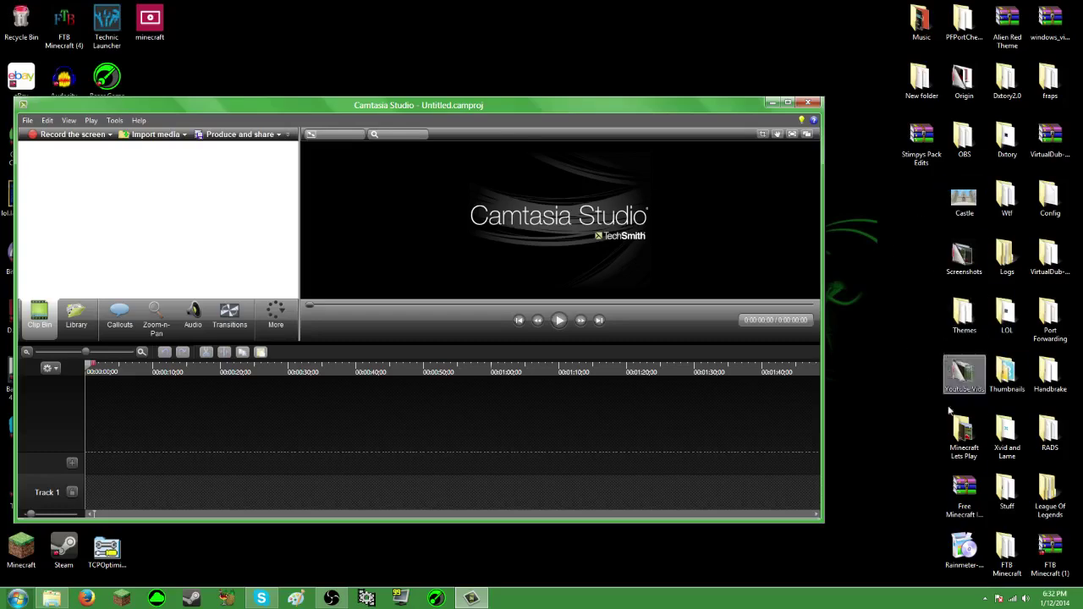
Open the Youtube Vids desktop folder and move its window aside
left_click(956, 379)
left_click(949, 394)
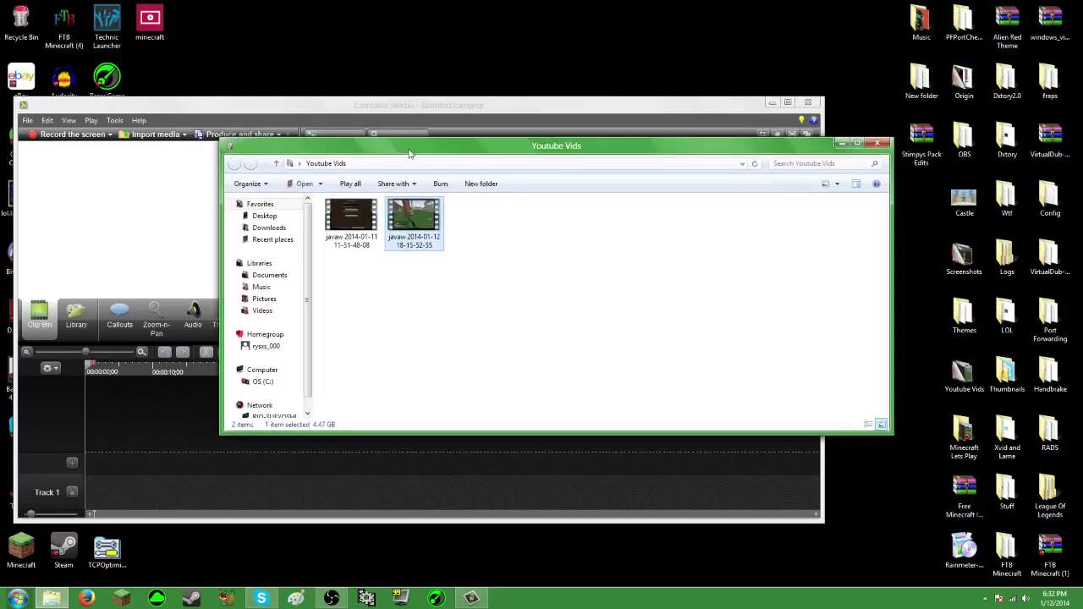
left_click_drag(410, 147, 964, 180)
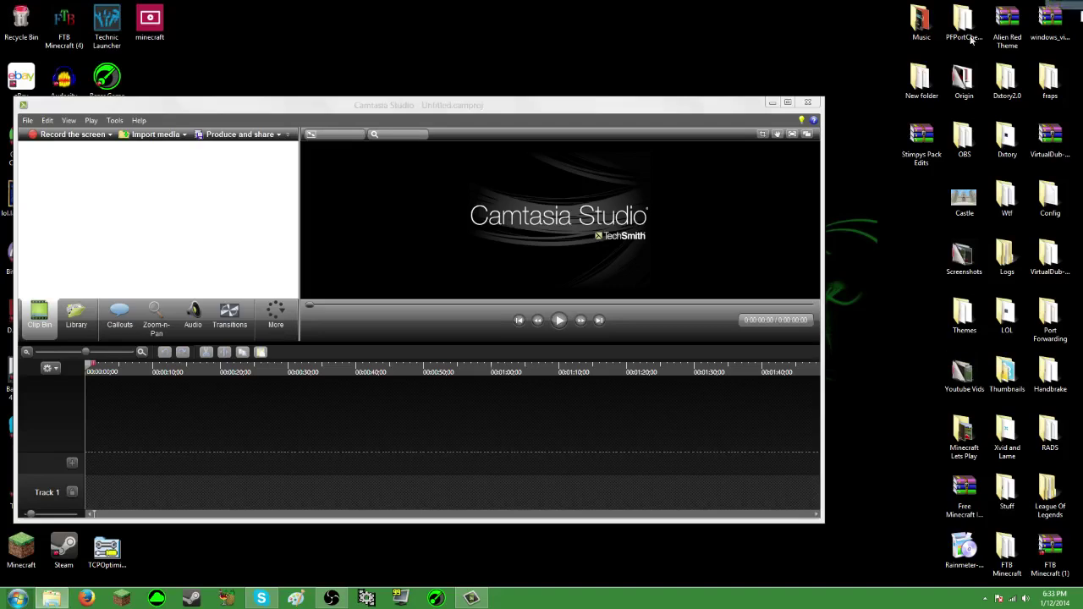
Import the gameplay video into the Clip Bin, then remove it again
left_click_drag(1082, 148, 148, 241)
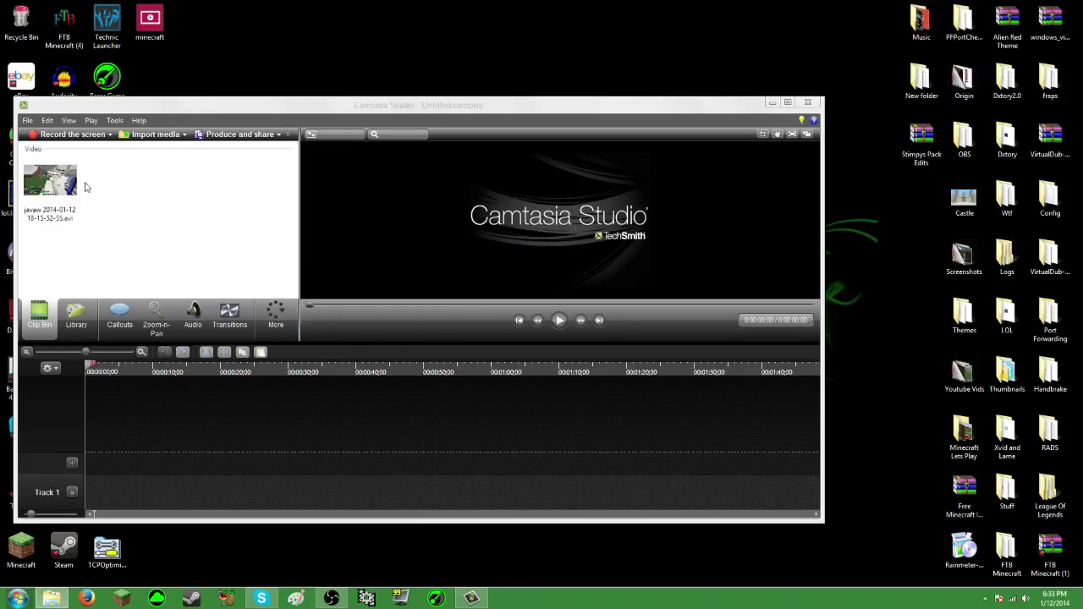
left_click(41, 176)
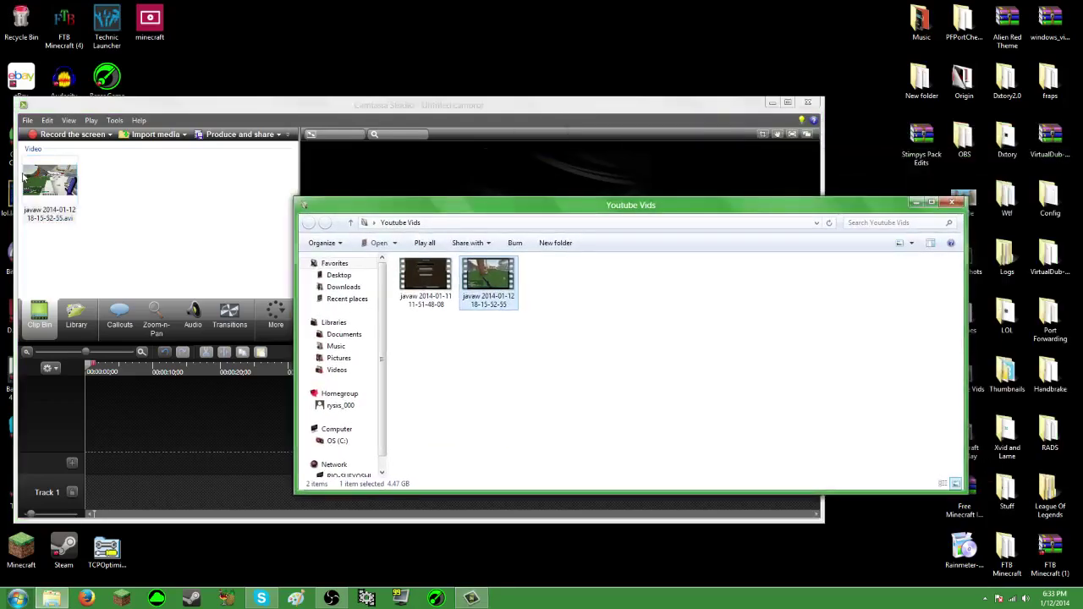
right_click(56, 202)
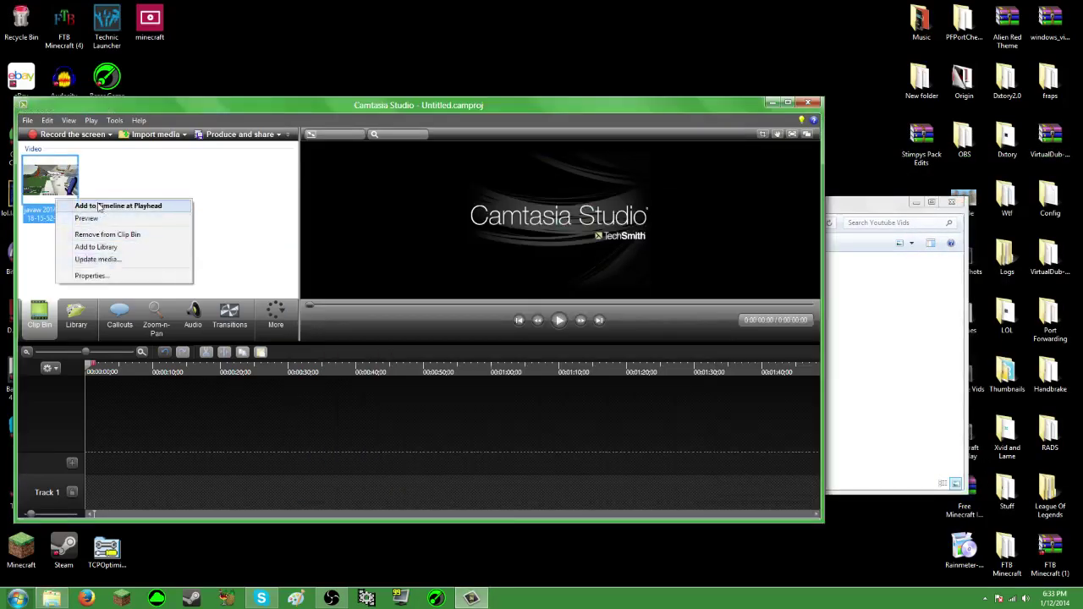
left_click(93, 235)
Add the newer javaw gameplay video to the Clip Bin and close the Youtube Vids window
left_click(894, 261)
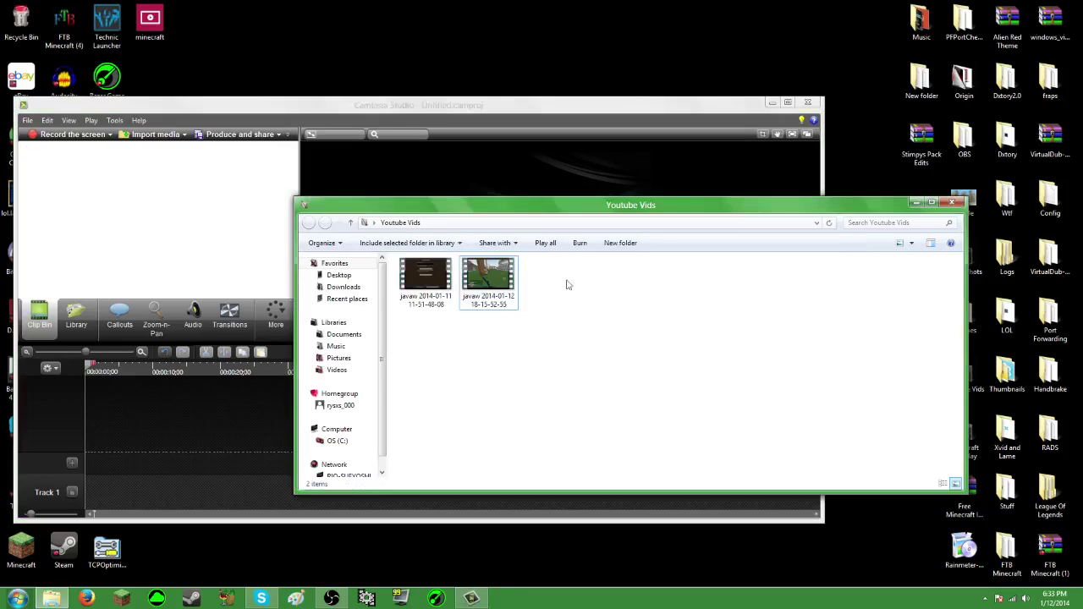
left_click(470, 298)
left_click_drag(470, 297, 145, 232)
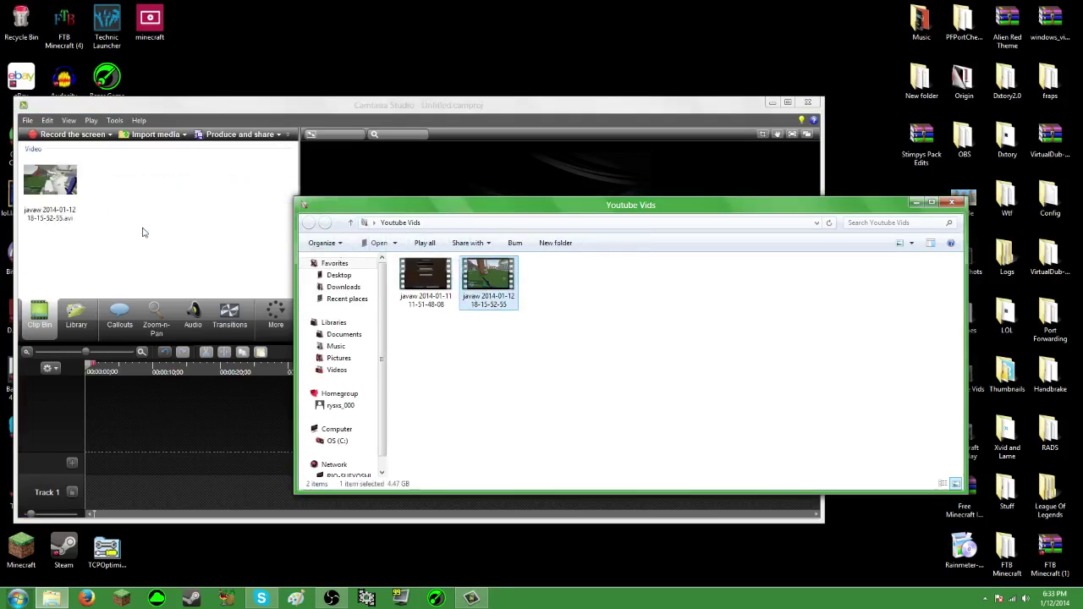
left_click(957, 203)
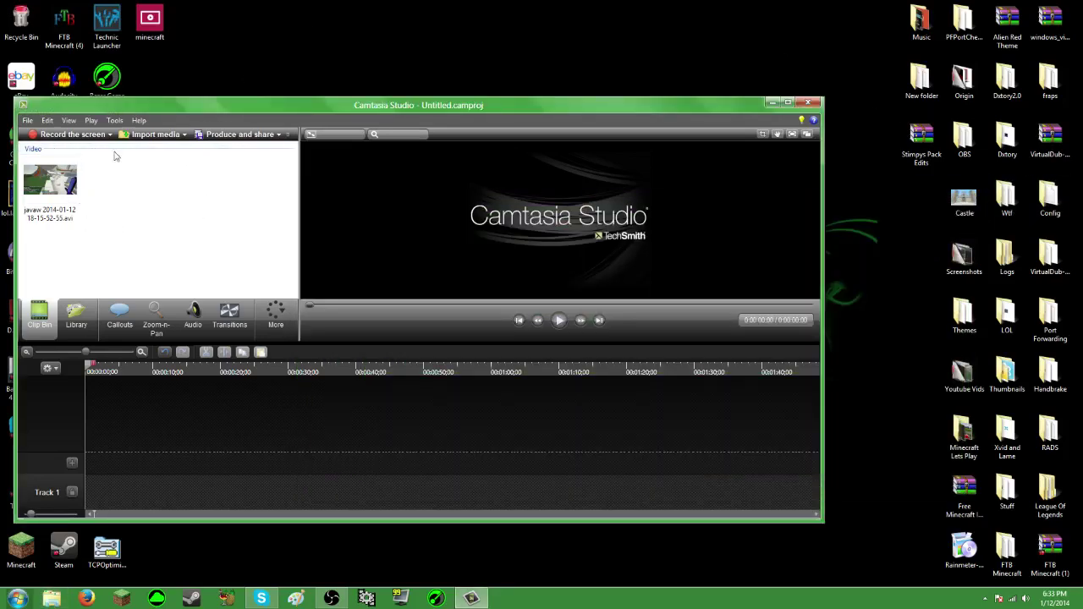
left_click_drag(140, 107, 218, 118)
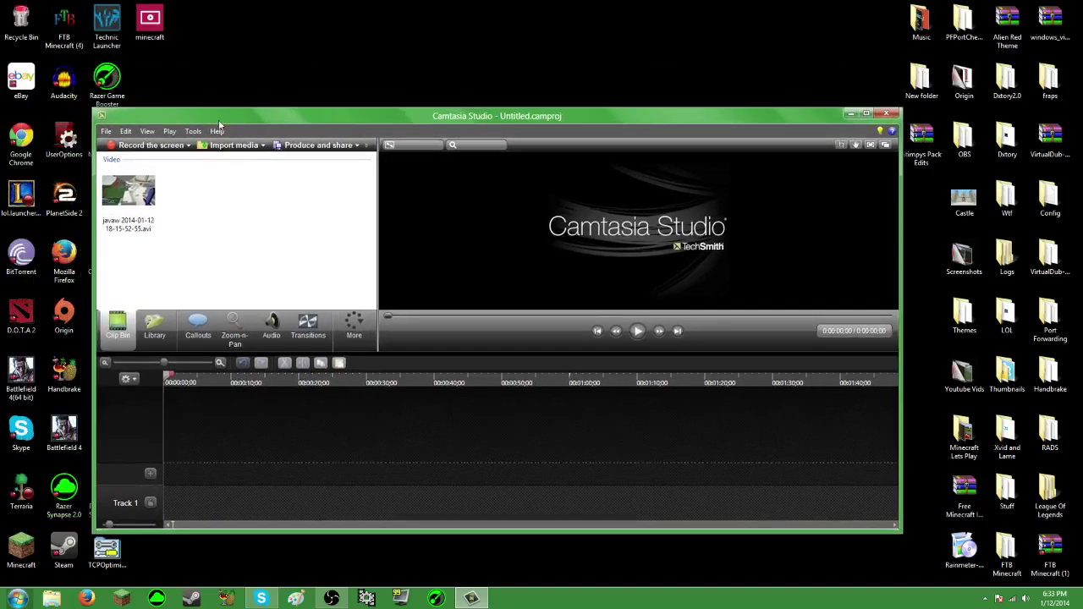
Put the javaw clip on Track 1 and confirm 1920 x 1079 editing dimensions
left_click(143, 187)
left_click_drag(147, 185, 245, 505)
left_click(461, 327)
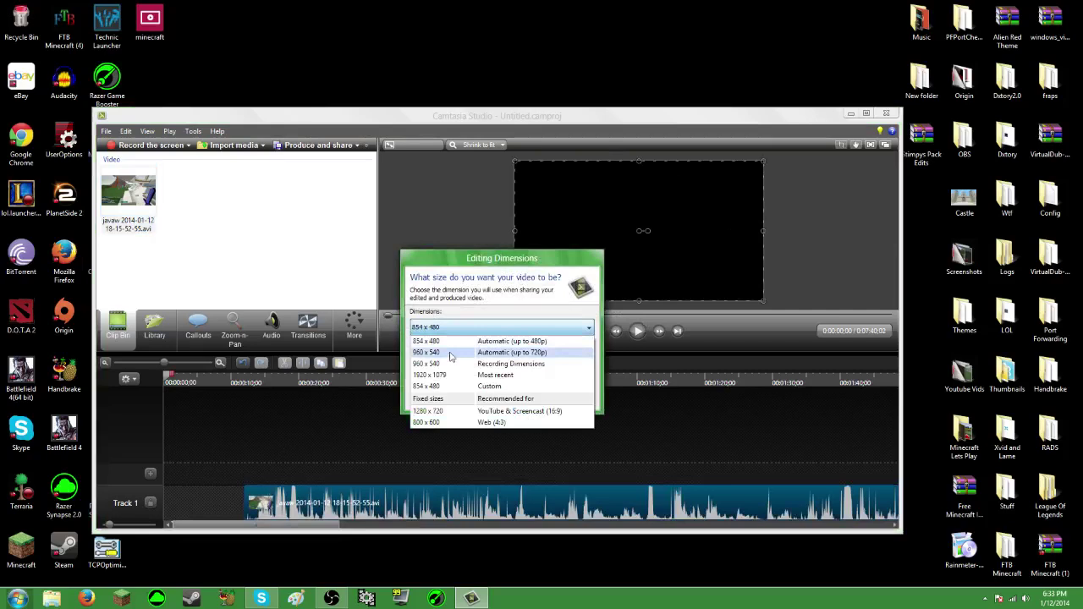
left_click(446, 379)
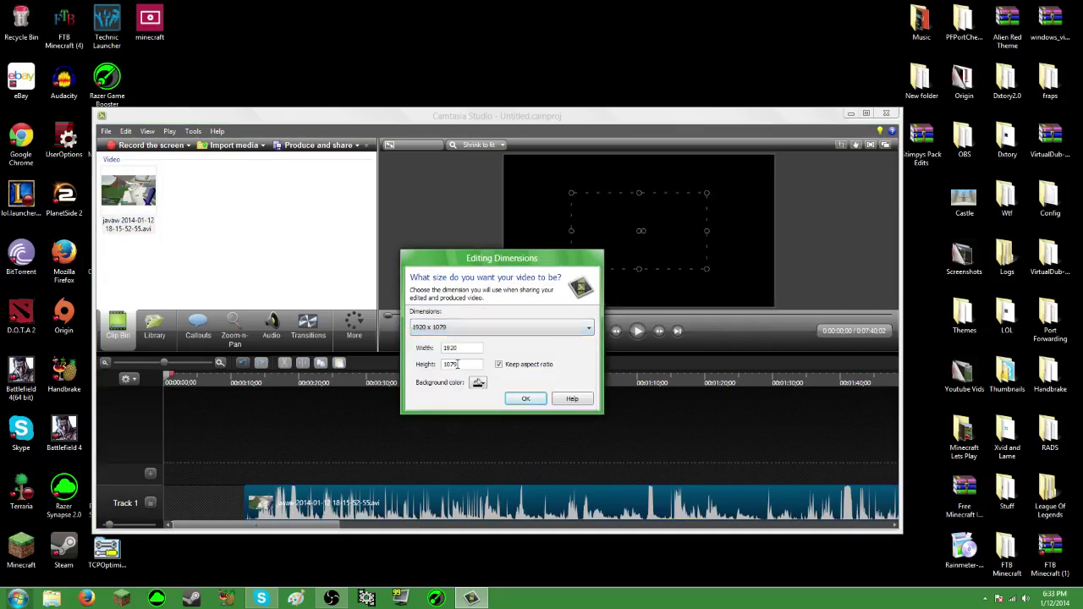
left_click(461, 329)
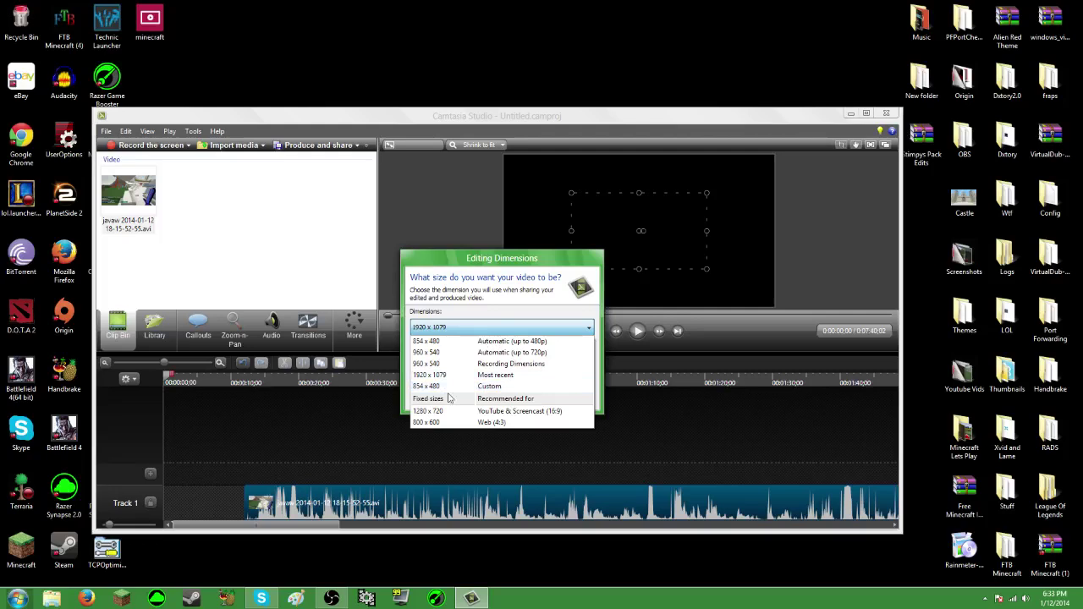
left_click(449, 374)
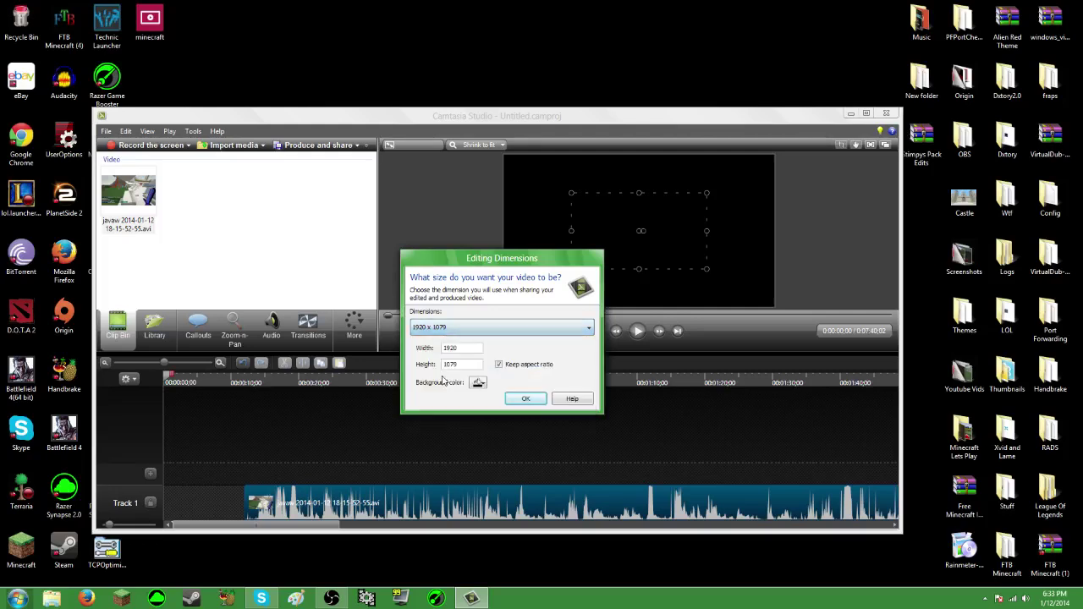
left_click(524, 400)
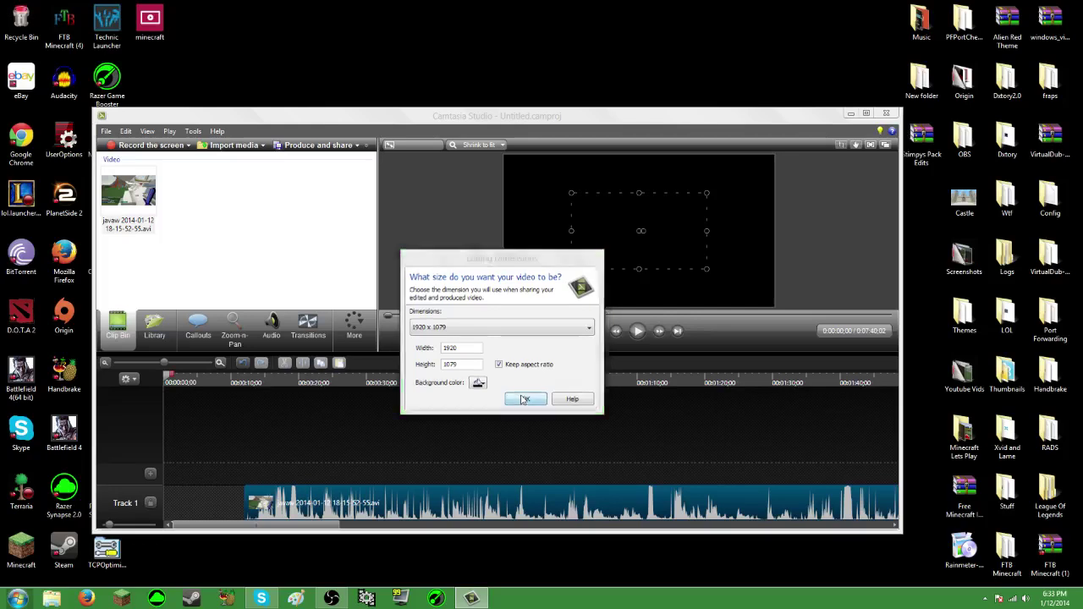
Move the clip to 0:00 on Track 1 and stretch the video to fill the 1920 x 1079 canvas
left_click_drag(368, 505, 169, 499)
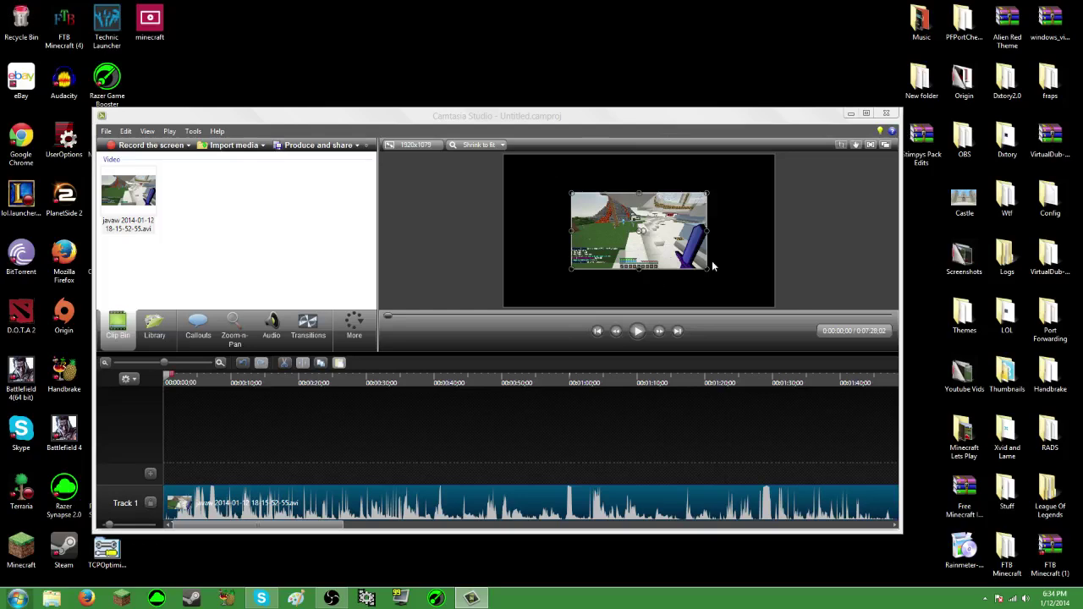
left_click_drag(706, 269, 775, 299)
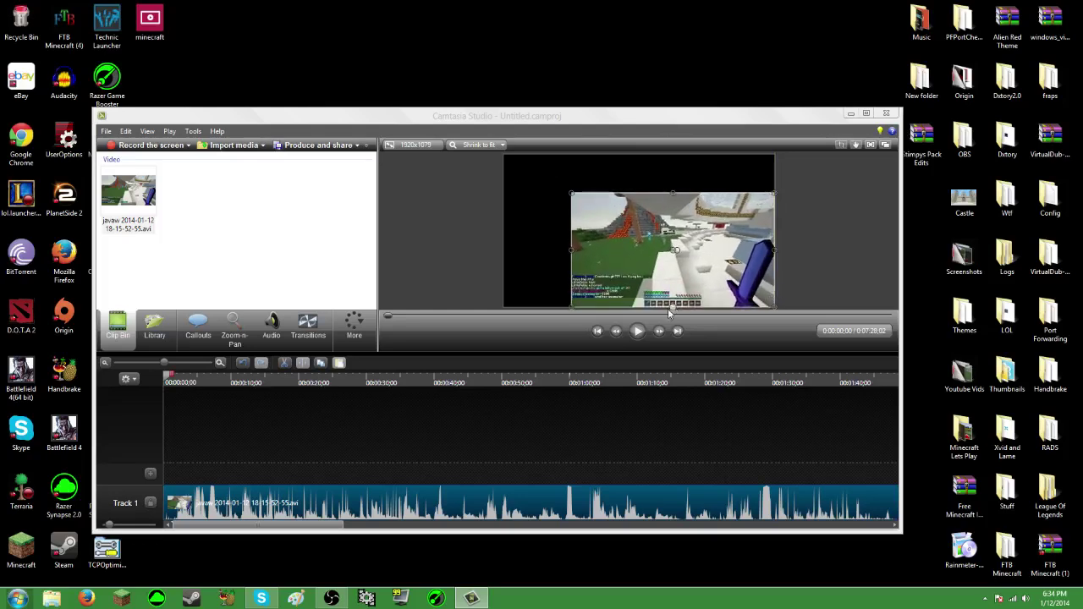
left_click_drag(672, 305, 673, 306)
left_click_drag(569, 250, 504, 249)
left_click(865, 113)
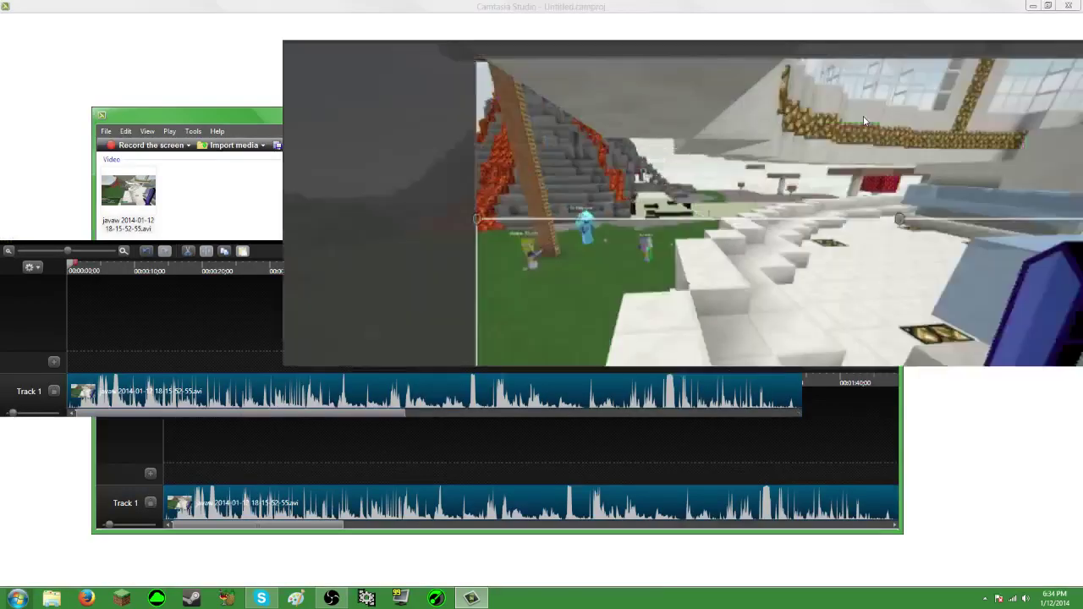
left_click_drag(682, 127, 683, 49)
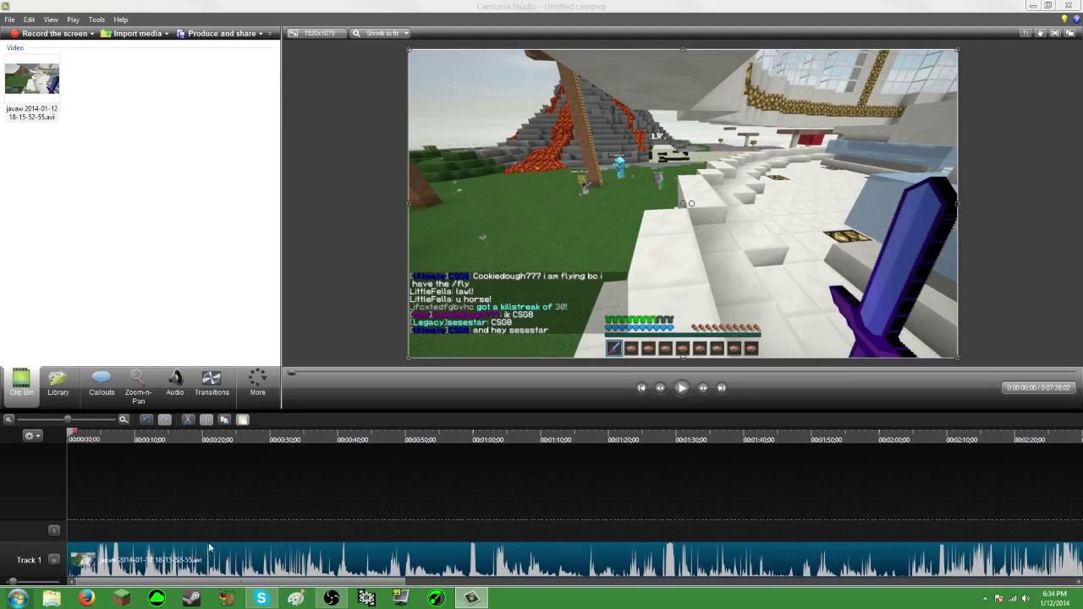
Change the clip speed from 100 to 120%, shortening the clip to 6:13
left_click_drag(209, 548, 429, 558)
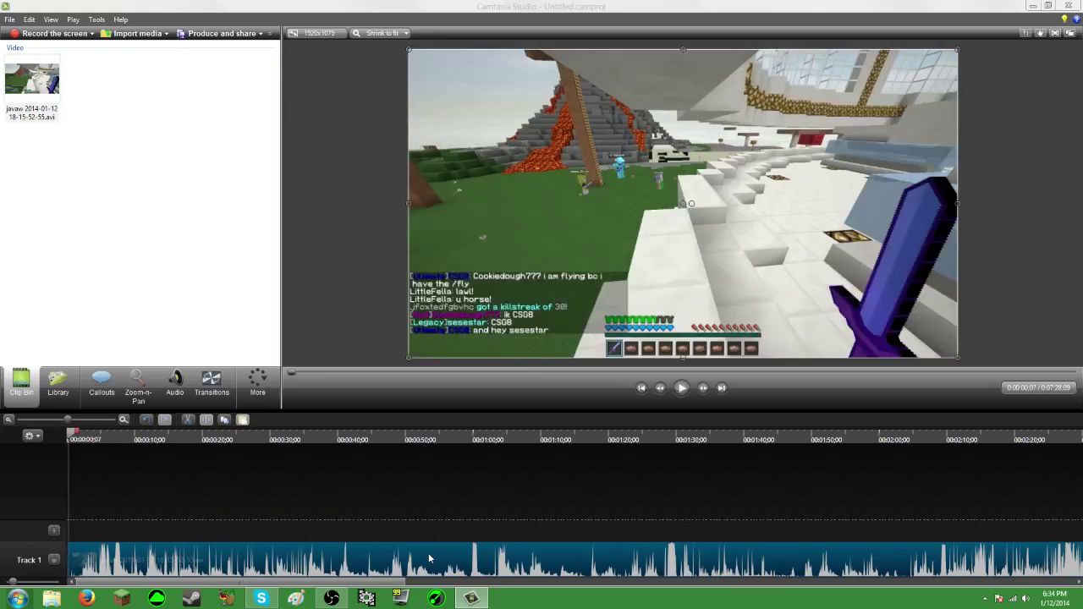
left_click(29, 19)
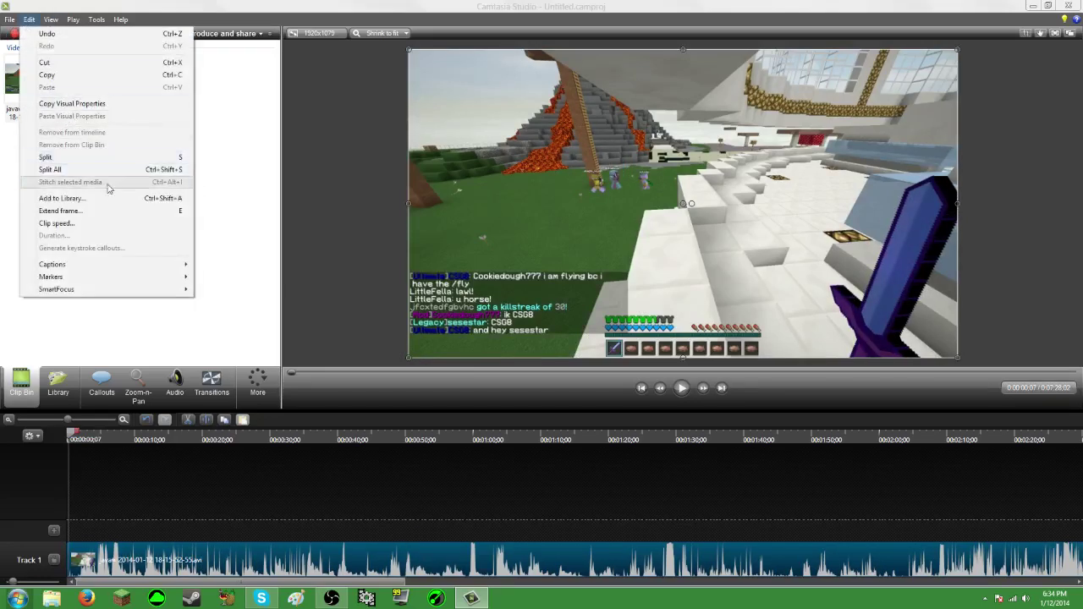
left_click(108, 222)
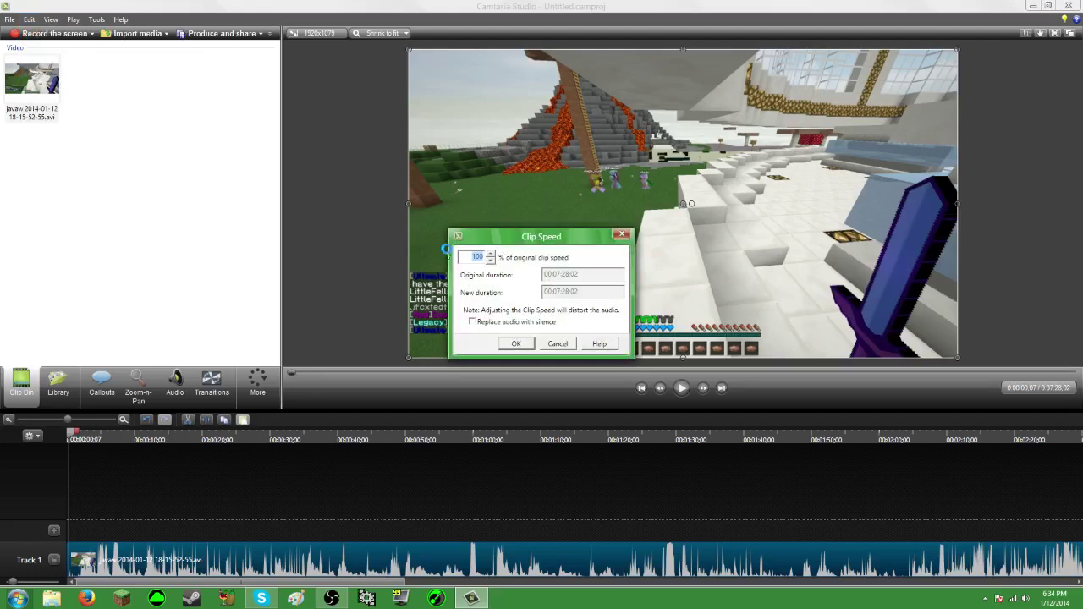
left_click(472, 256)
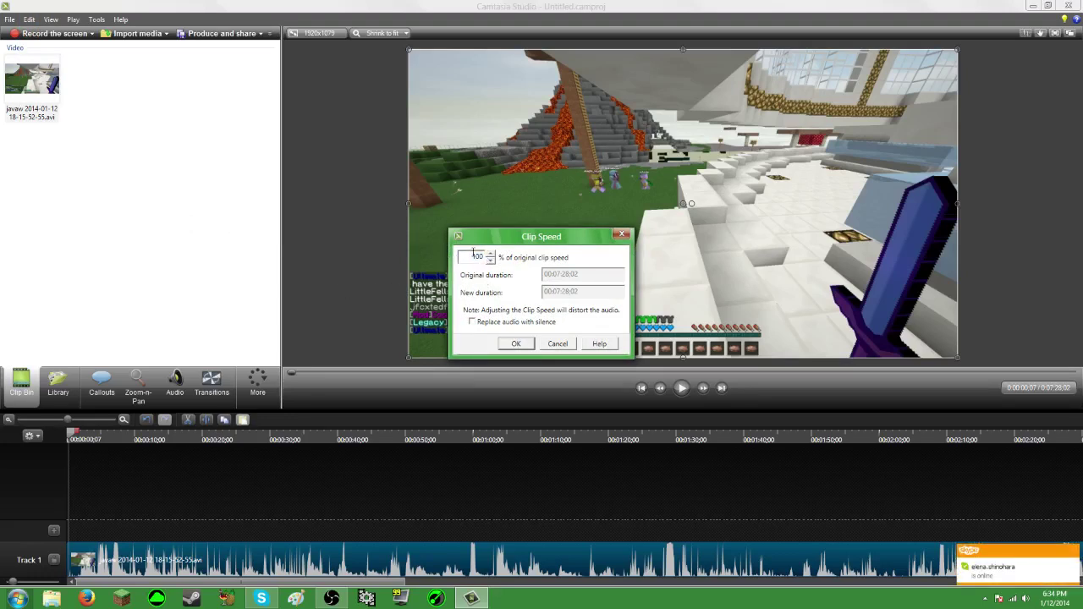
left_click_drag(472, 257, 503, 259)
type("12")
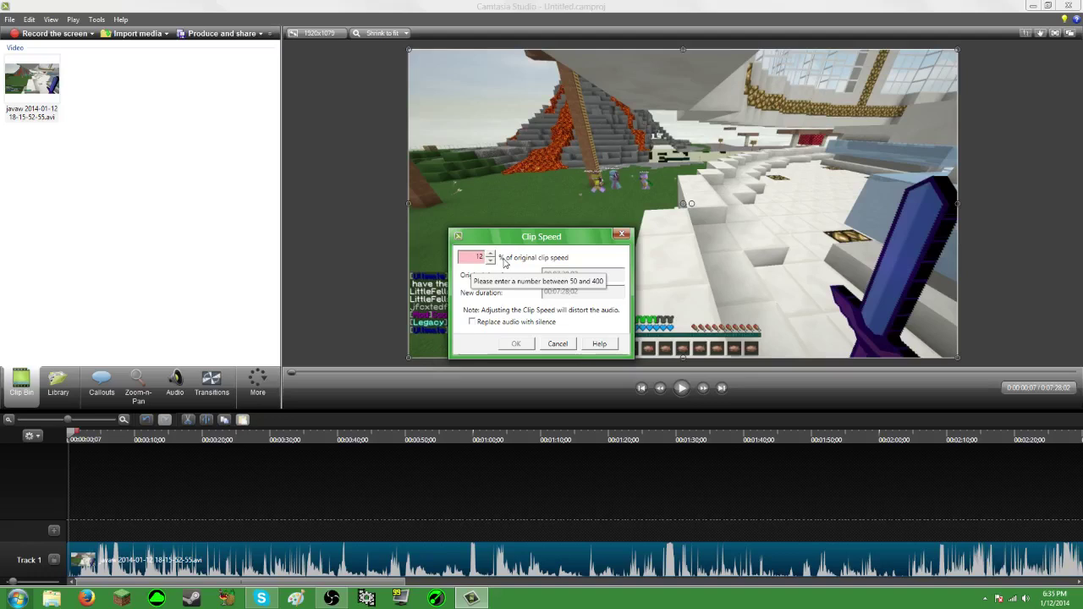
type("0")
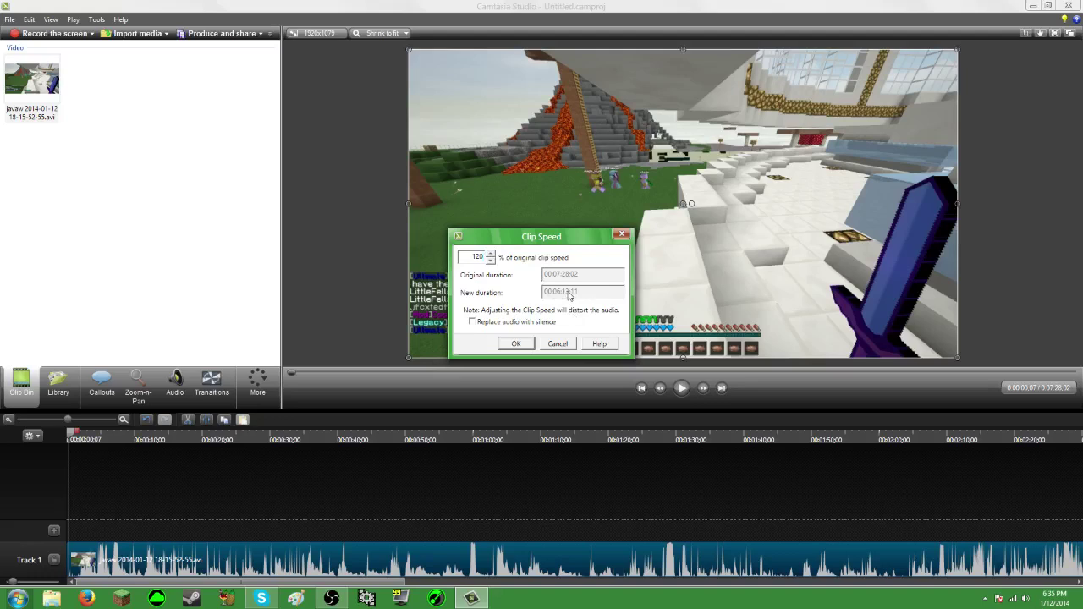
left_click(514, 344)
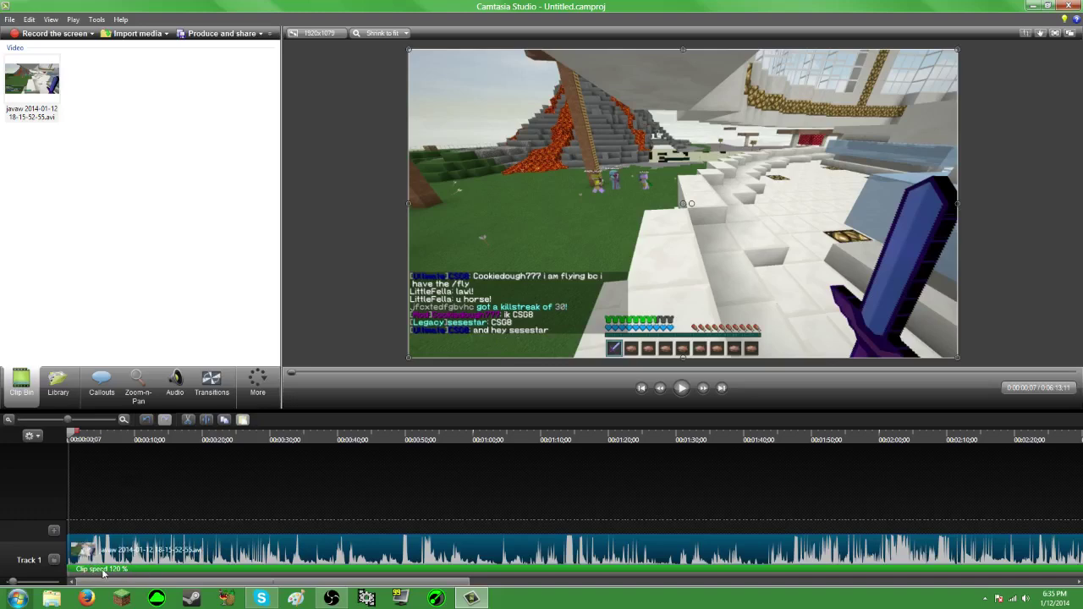
left_click(684, 388)
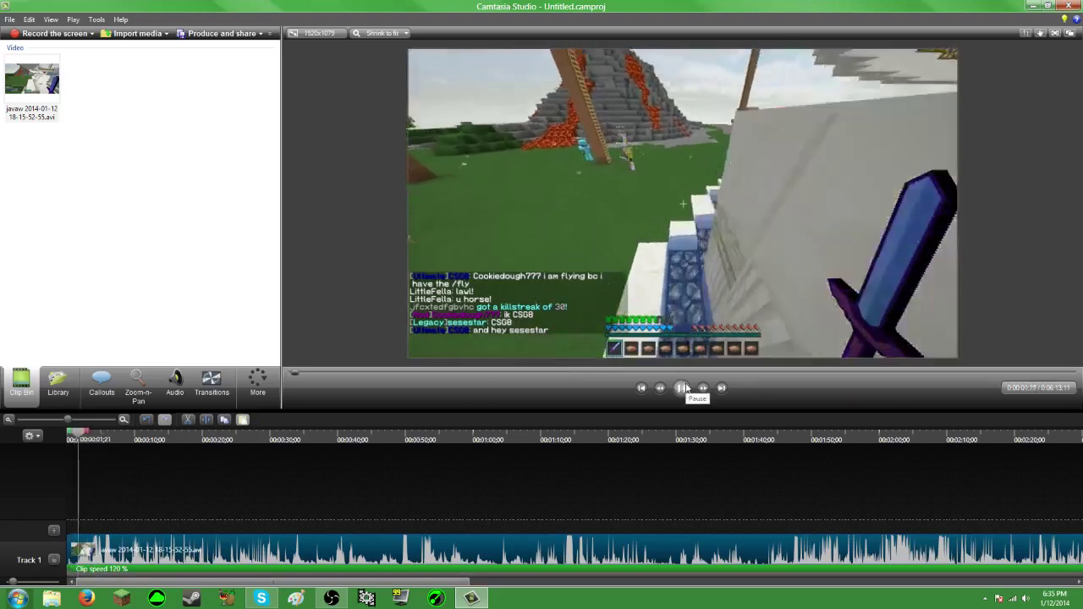
left_click(683, 387)
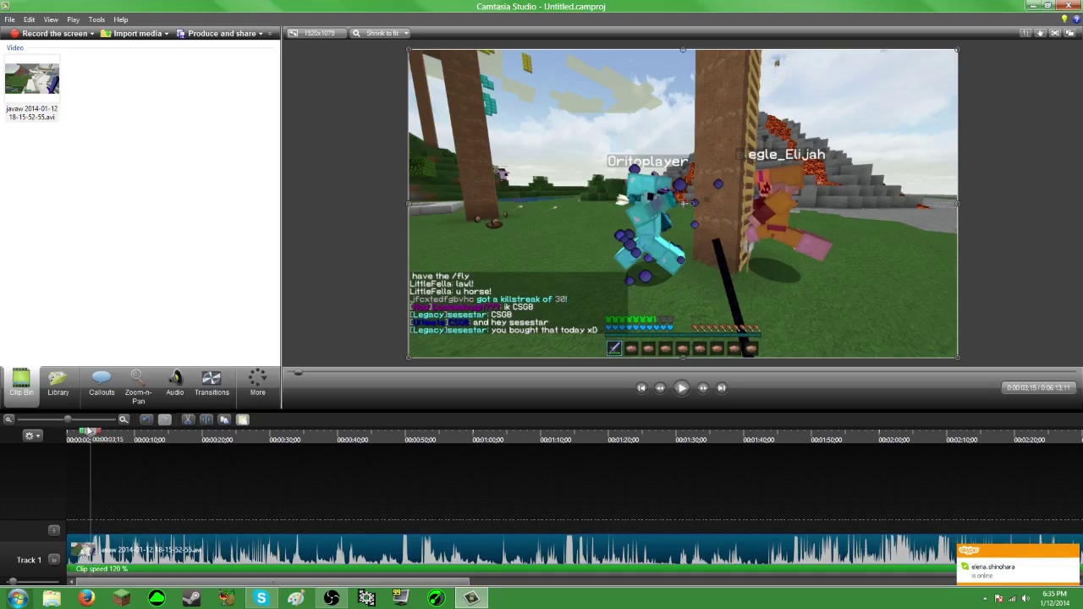
left_click_drag(89, 431, 2, 454)
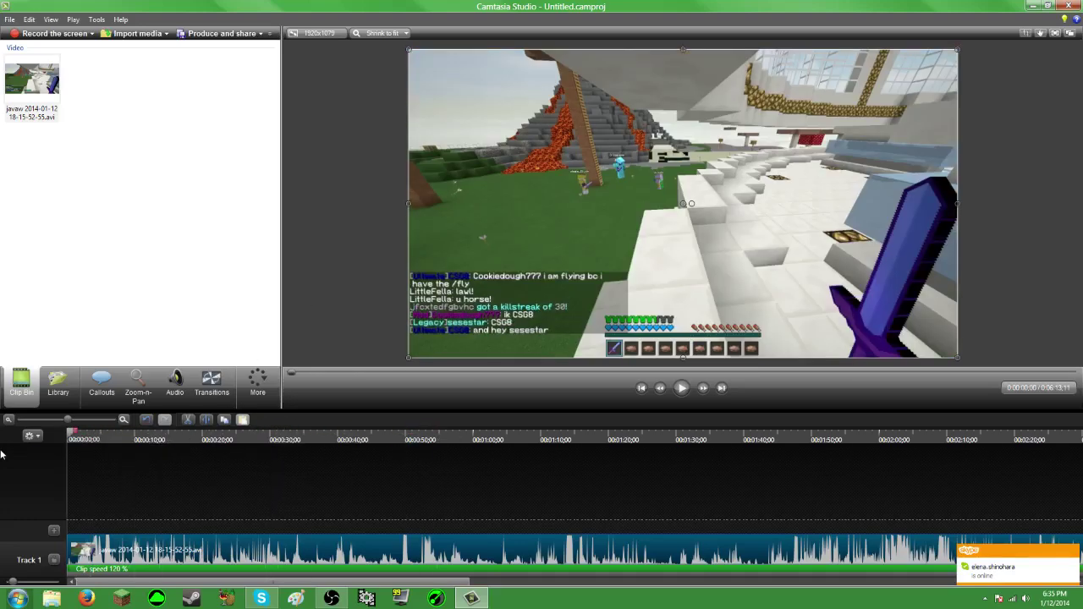
left_click(682, 394)
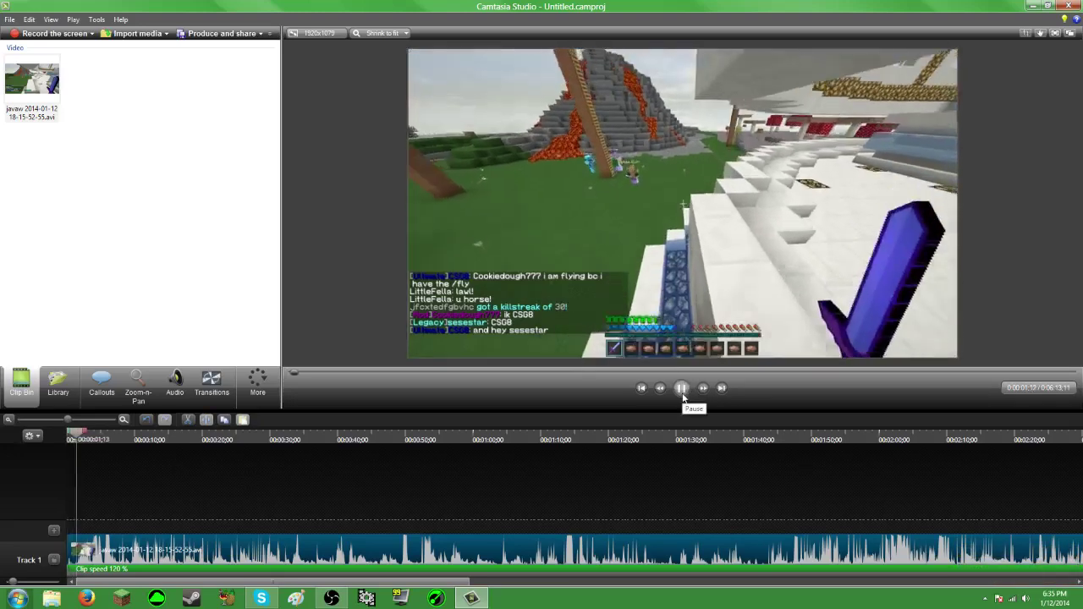
left_click(682, 391)
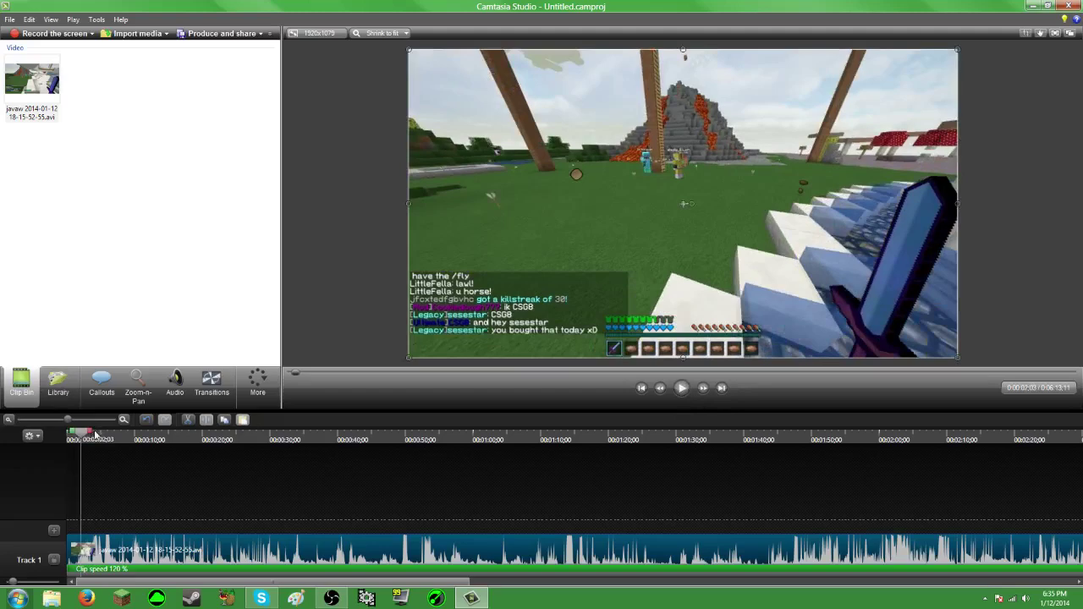
Position the playhead at 04:49;15 on the timeline
left_click_drag(94, 434, 312, 539)
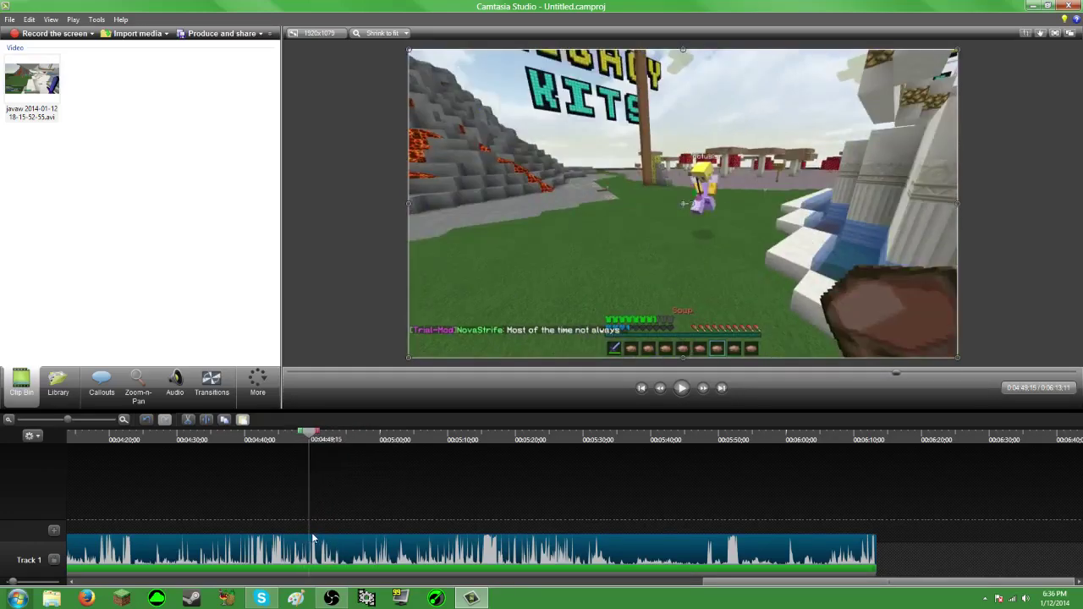
mouse_move(317, 435)
left_mouse_down()
mouse_move(449, 449)
mouse_move(297, 452)
mouse_move(322, 432)
mouse_move(345, 433)
mouse_move(302, 433)
mouse_move(317, 433)
left_mouse_up()
right_click(308, 434)
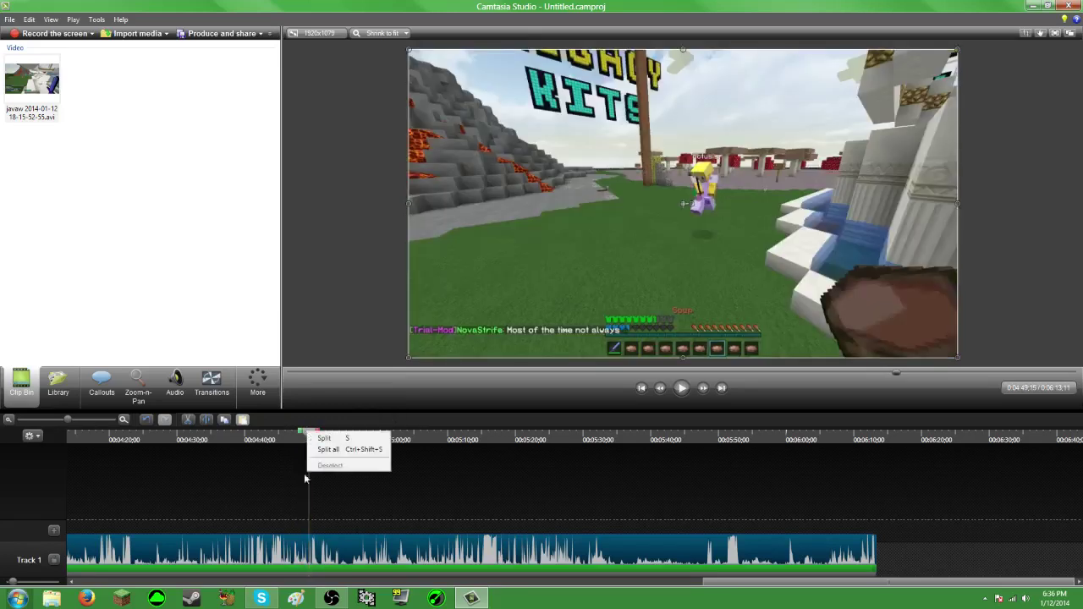
left_click(306, 507)
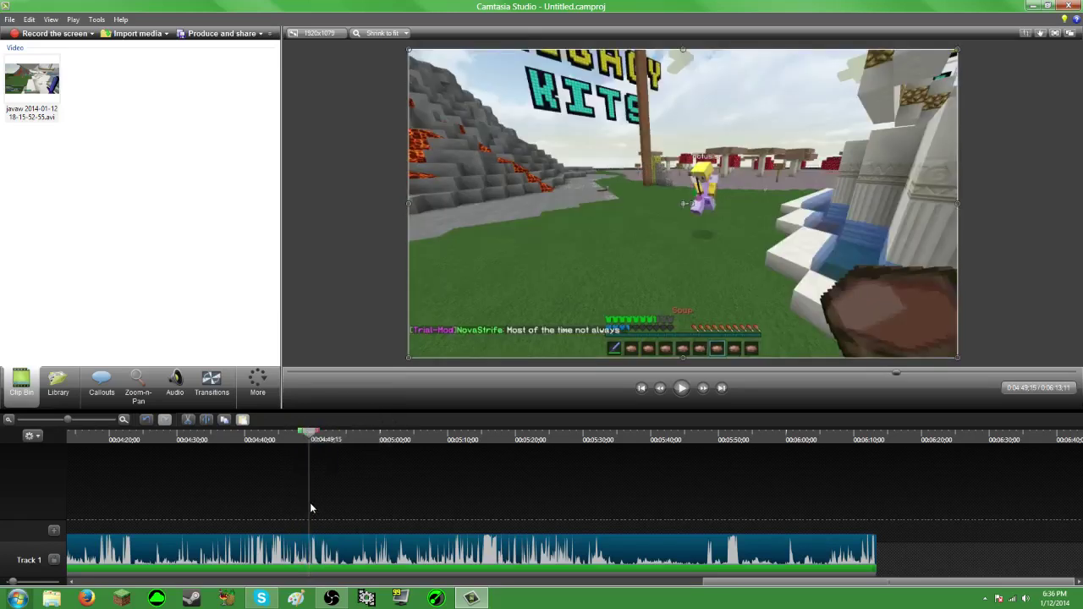
right_click(310, 549)
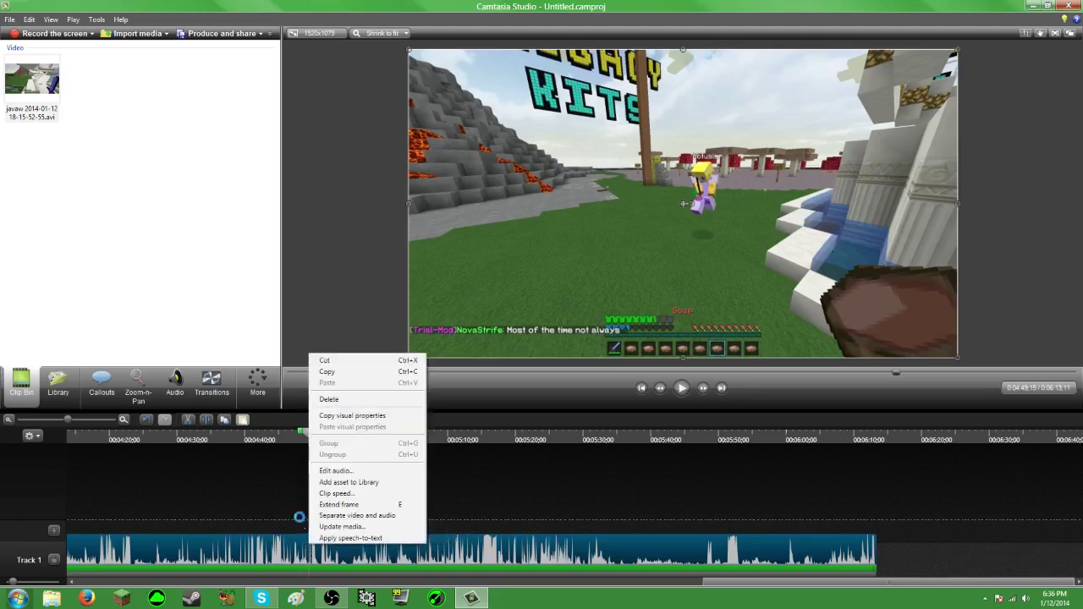
left_click(280, 500)
Select a range from 04:49;15 and insert blank time there, splitting the clip
left_click_drag(311, 435, 567, 460)
right_click(463, 528)
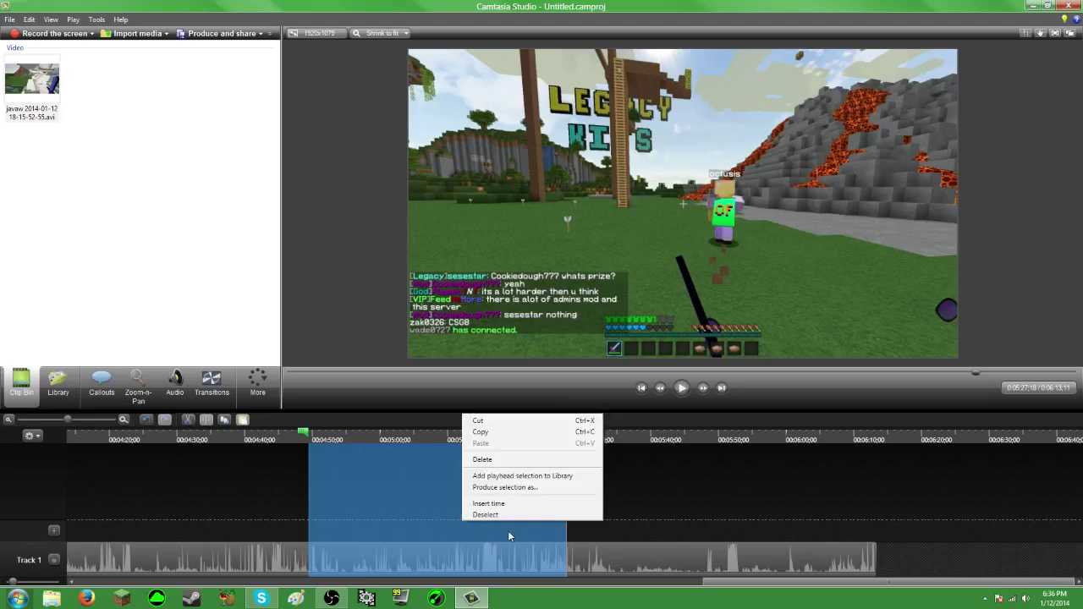
left_click(522, 488)
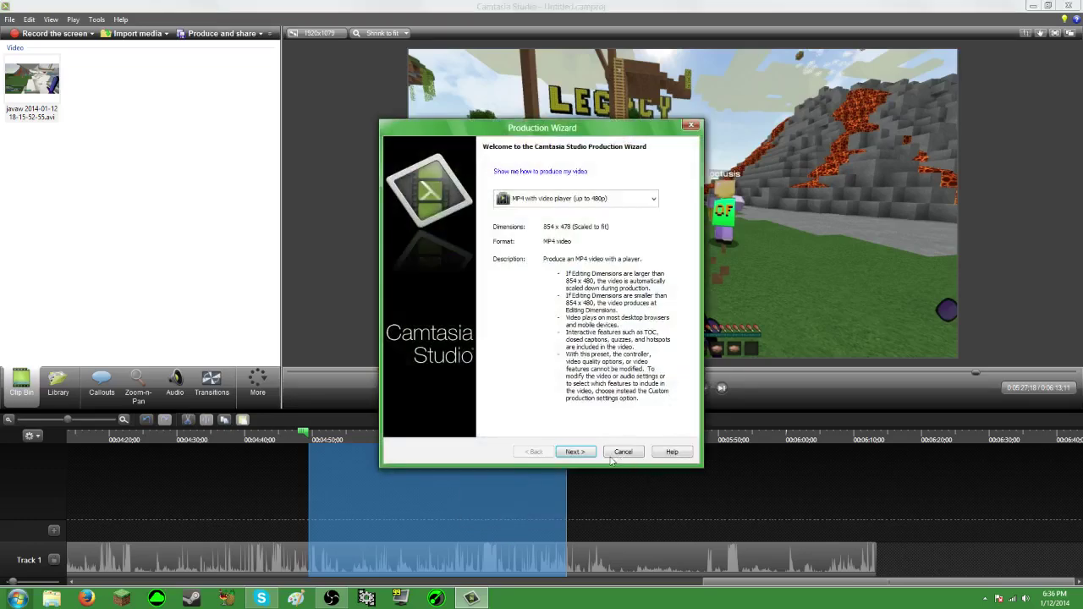
left_click(621, 453)
right_click(508, 488)
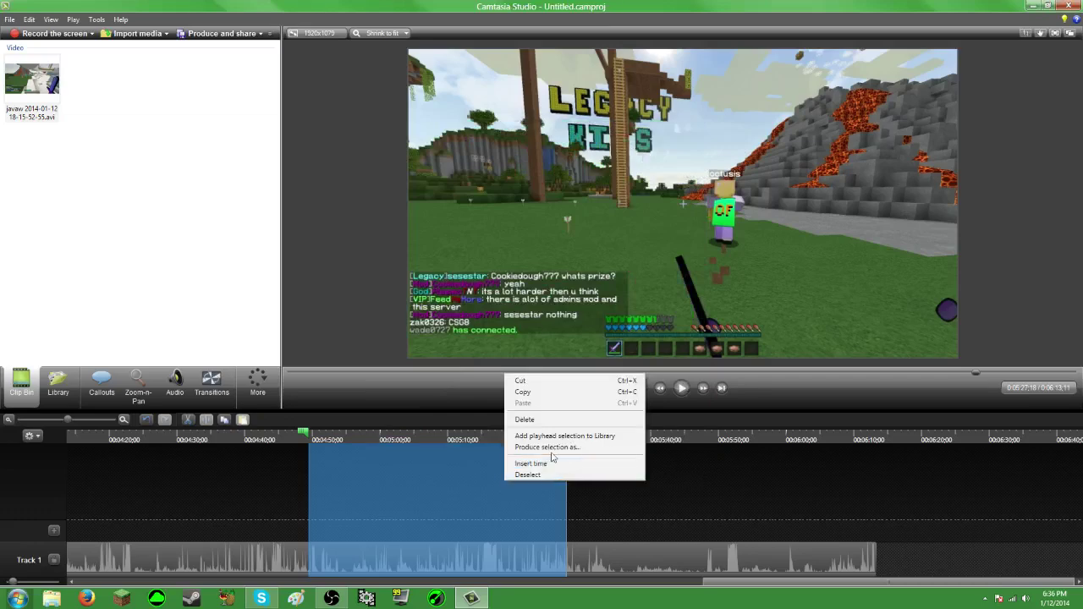
left_click(538, 463)
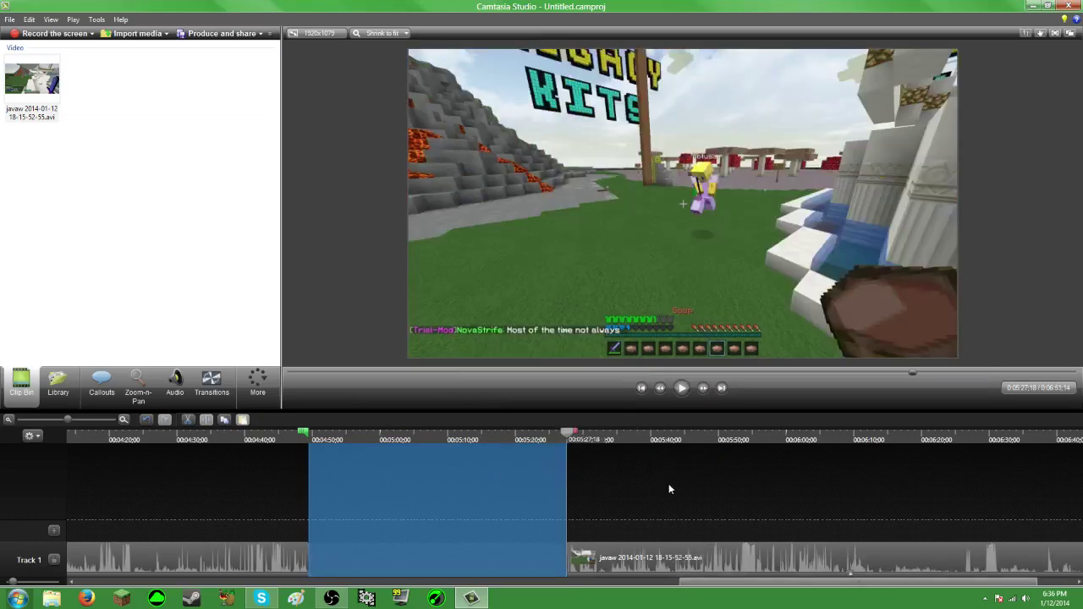
Return the playhead to 04:49;15 and slide the later clip back to close the gap
left_click_drag(565, 433, 311, 433)
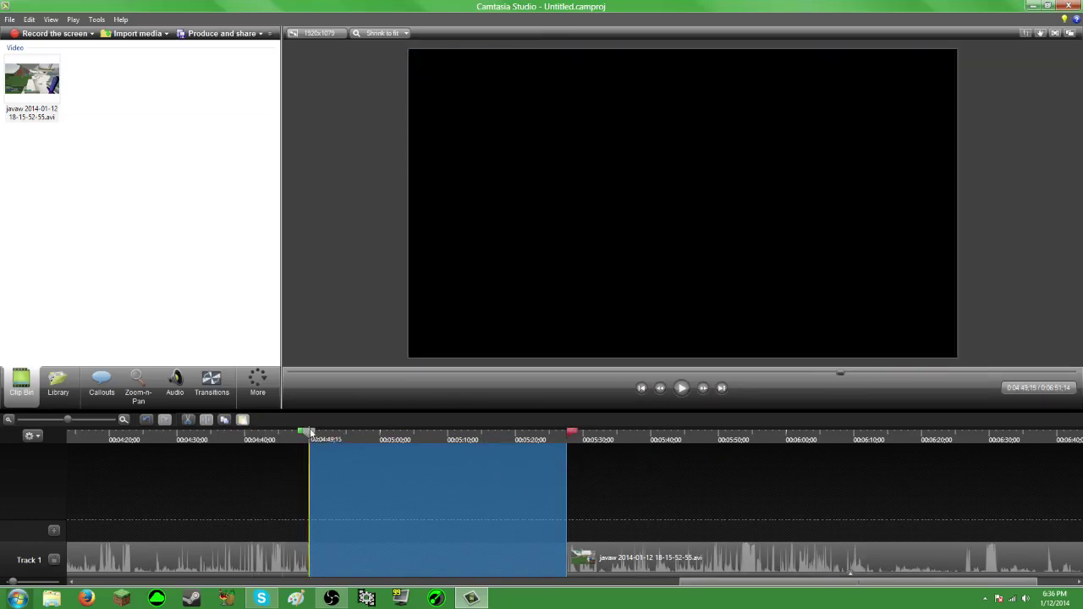
left_click_drag(573, 433, 309, 433)
left_click_drag(658, 565, 370, 556)
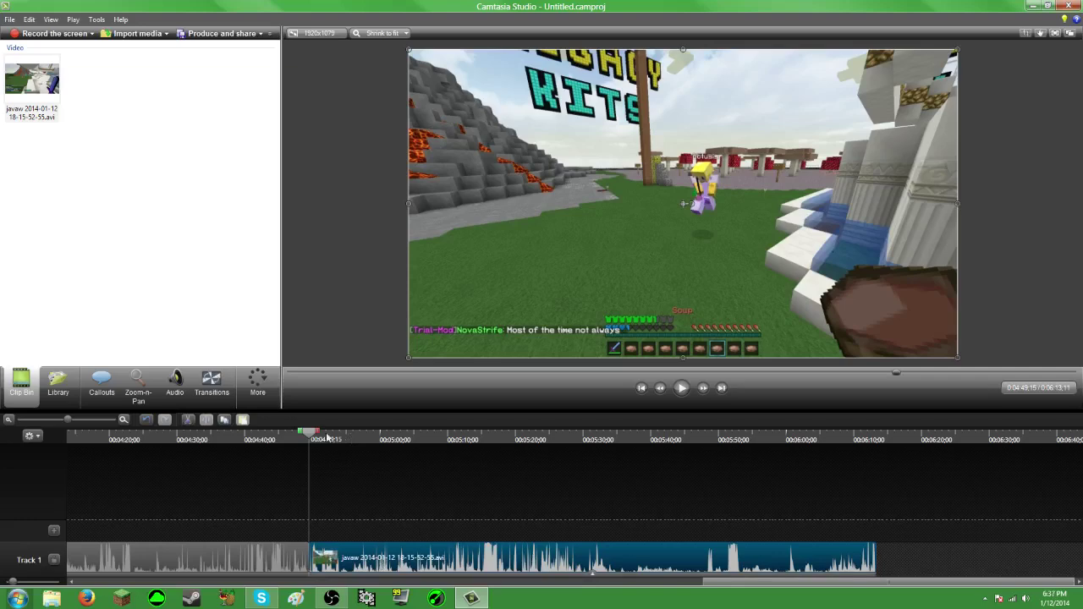
Split the clip at 05:30;15 by inserting time over a selection to the end
left_click_drag(307, 438, 584, 472)
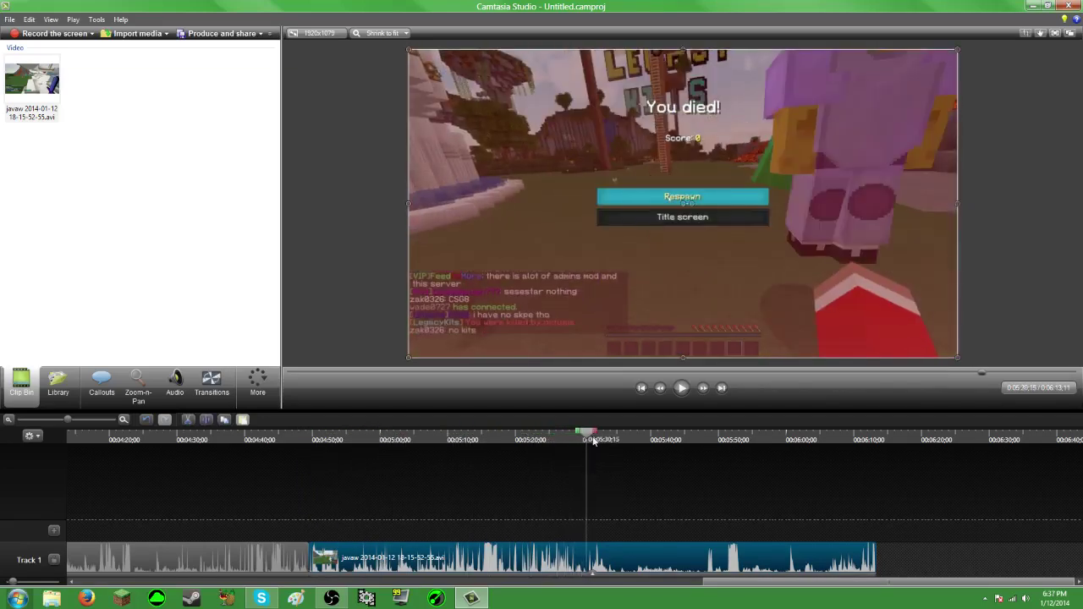
left_click_drag(598, 433, 888, 458)
right_click(780, 494)
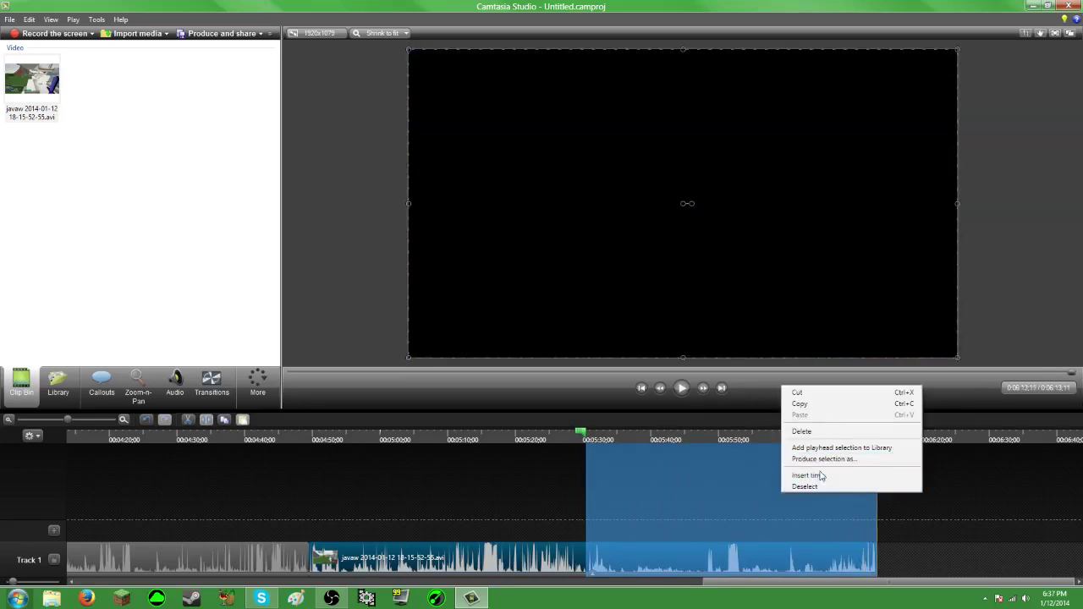
left_click(819, 475)
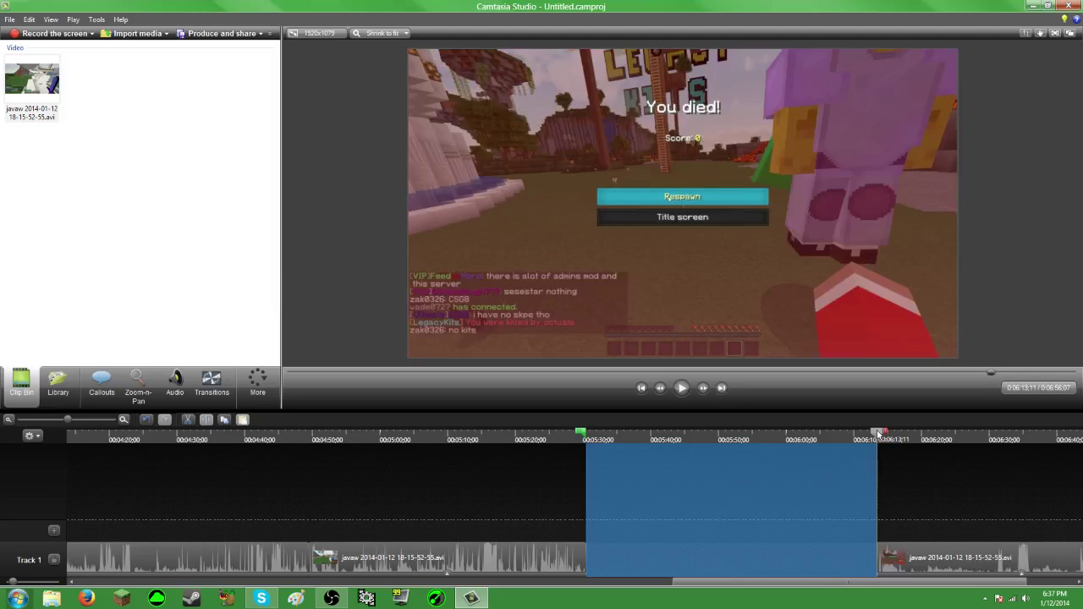
Slide the final clip back against the middle clip to remove the blank gap
left_click_drag(878, 433, 587, 438)
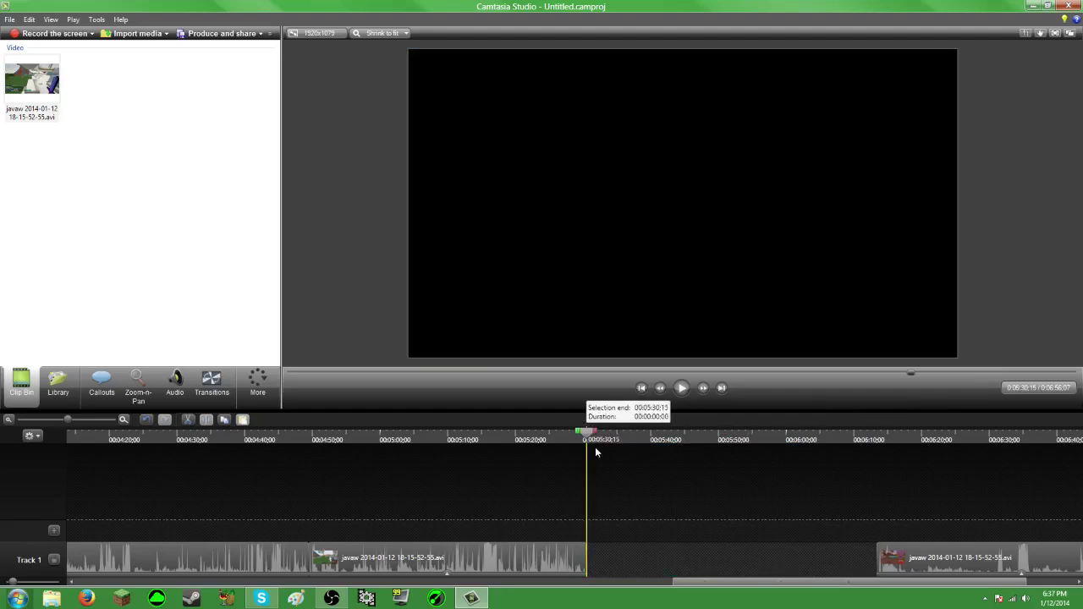
left_click_drag(933, 572, 646, 564)
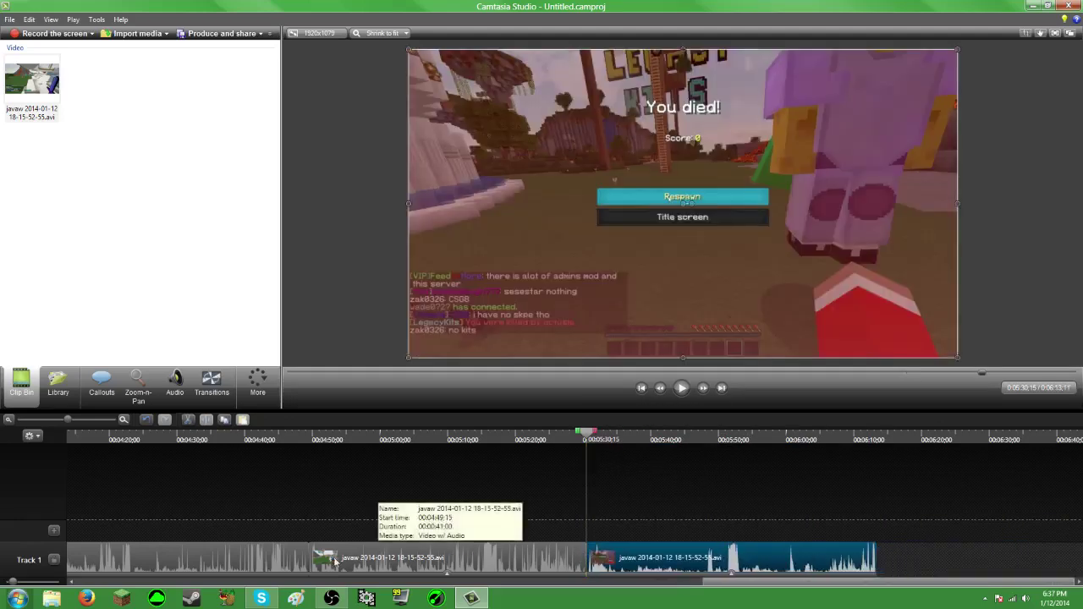
left_click_drag(734, 582, 620, 582)
left_click(550, 558)
Enter 75 in the middle clip's Clip Speed dialog, dismissing the error that follows
right_click(550, 559)
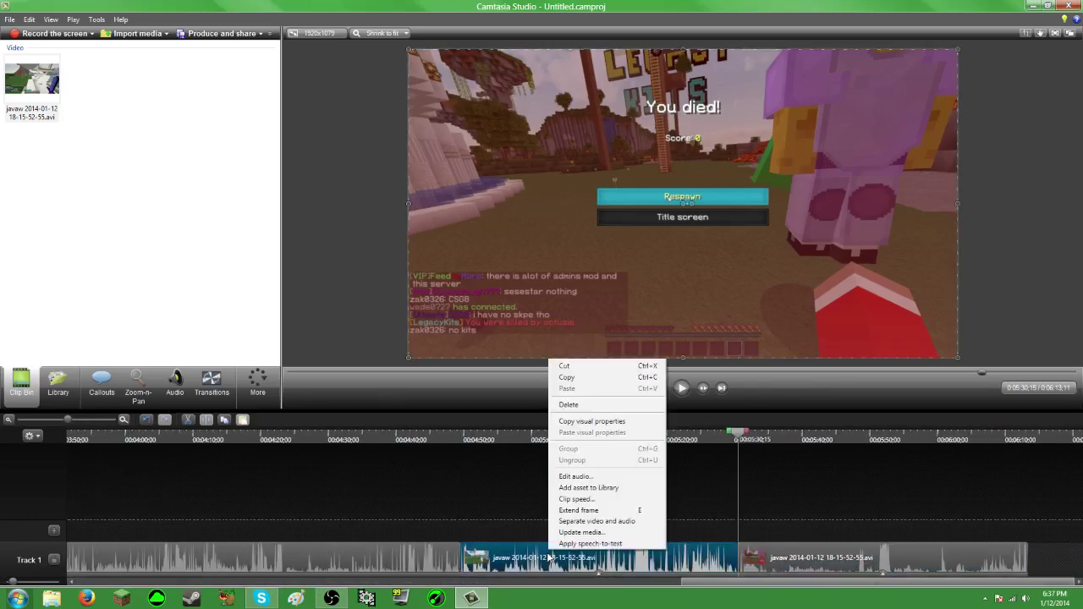
left_click(483, 496)
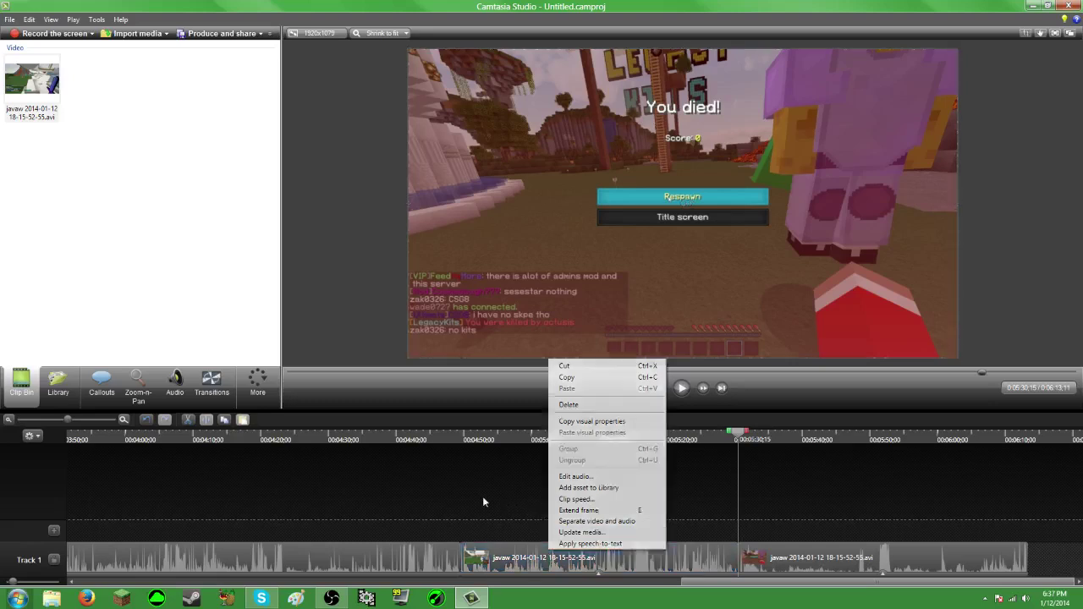
left_click(546, 562)
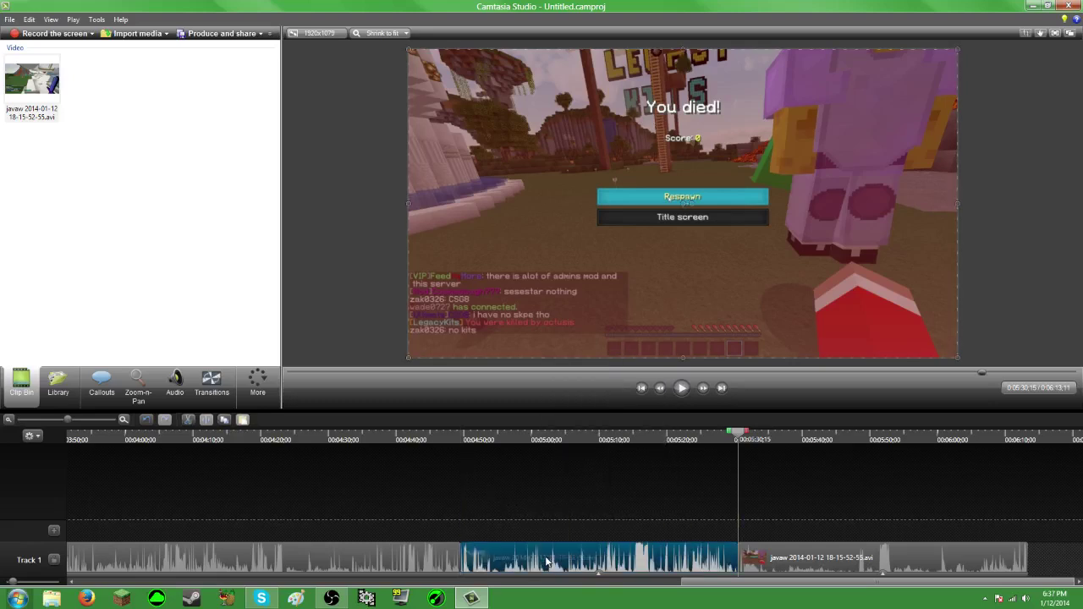
right_click(545, 562)
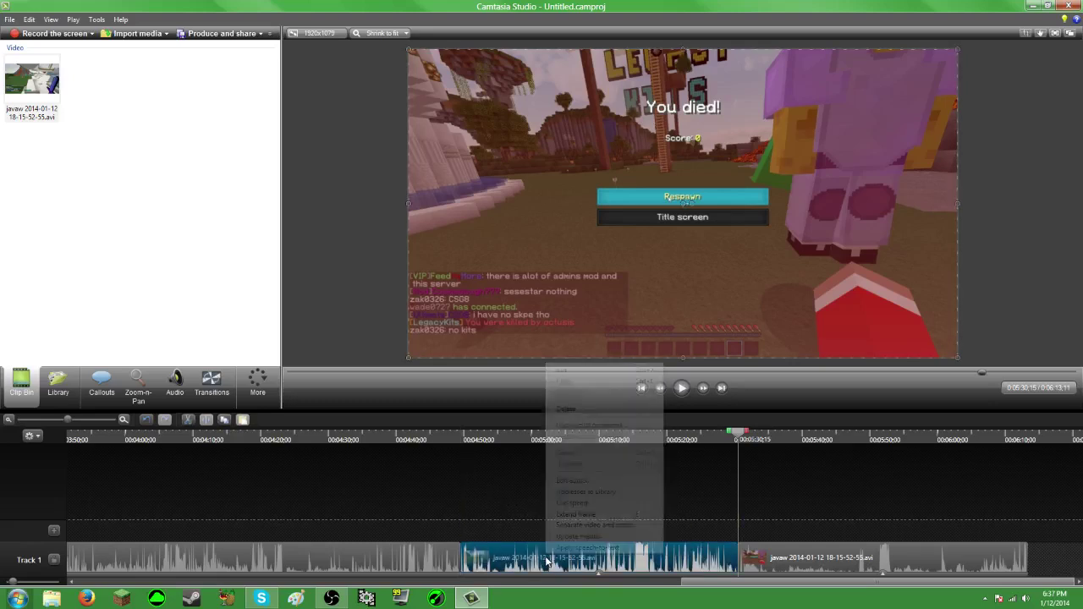
left_click(590, 504)
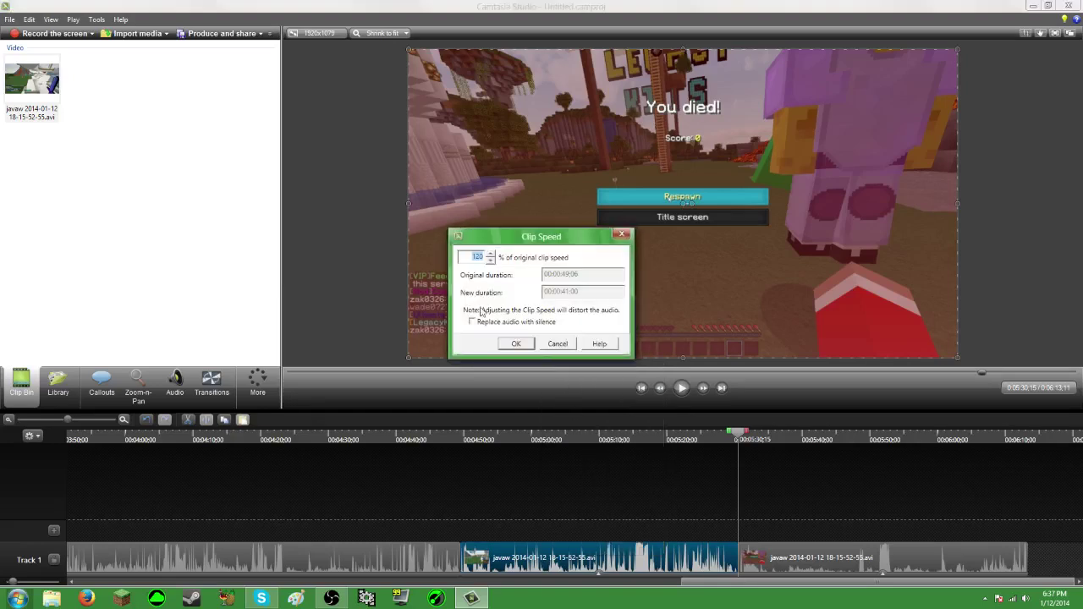
key("BackSpace")
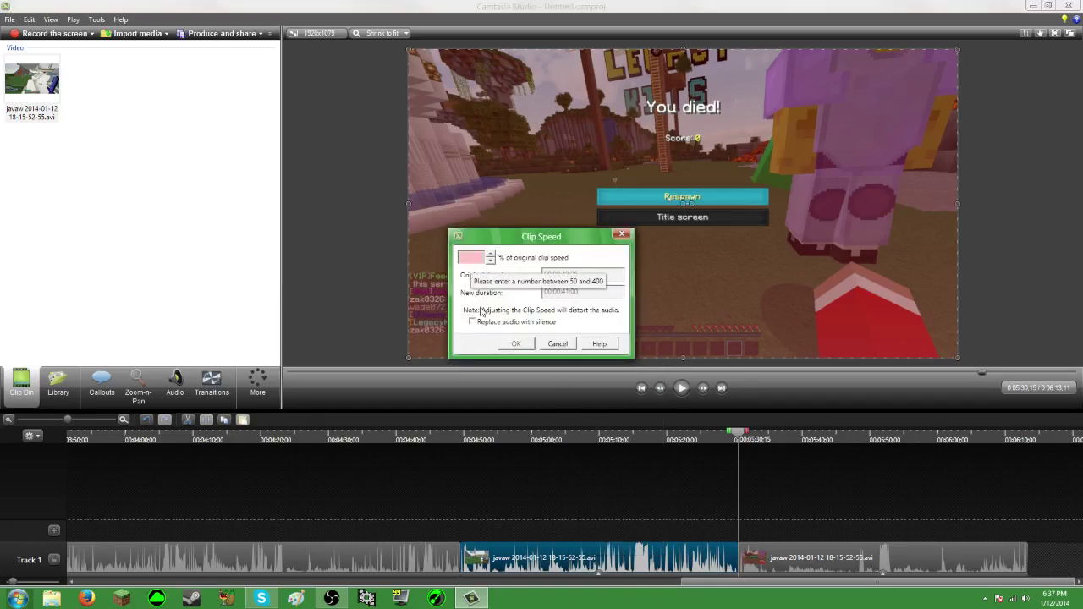
type("50")
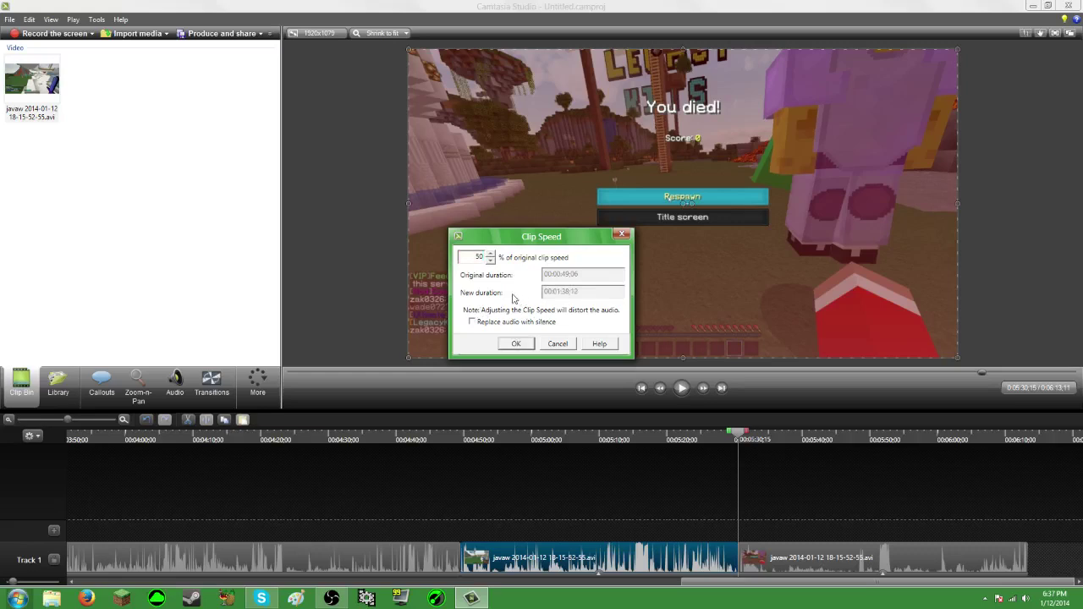
key("BackSpace")
key("BackSpace")
type("75")
left_click(516, 343)
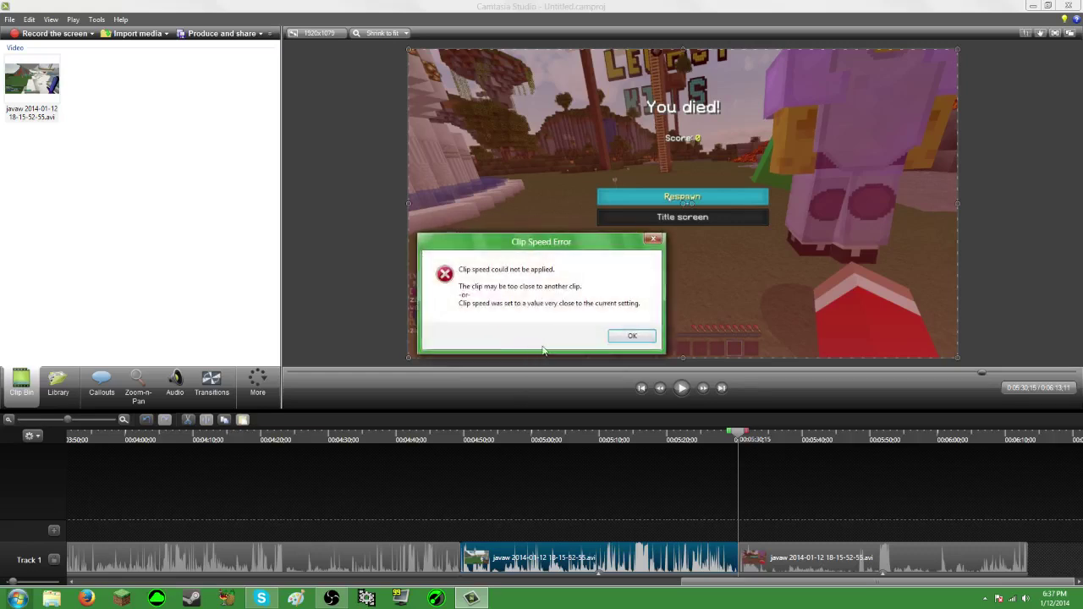
left_click(637, 335)
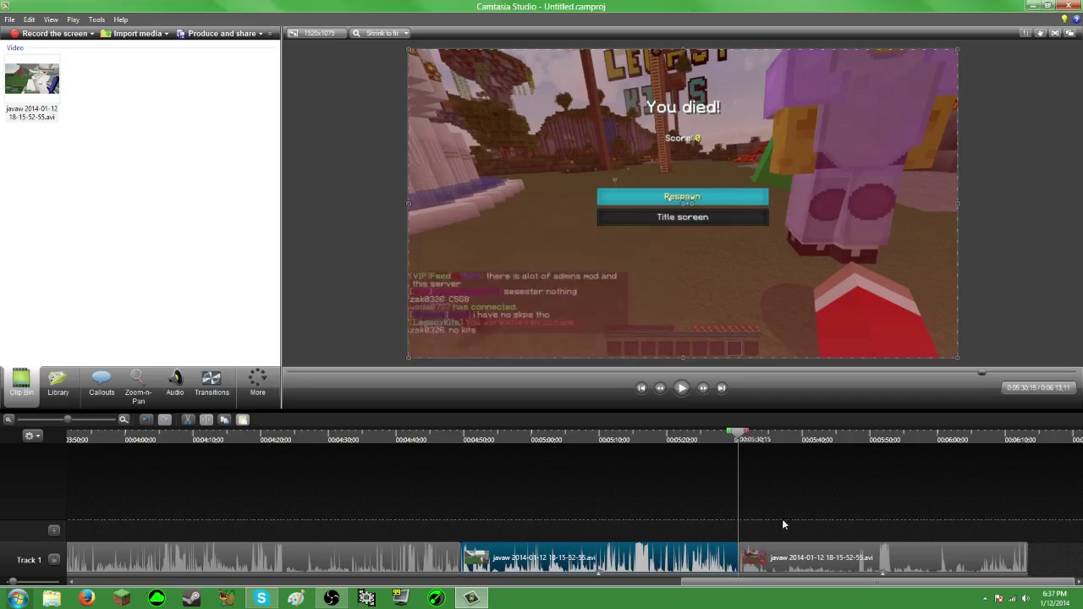
Reapply 75% speed to the middle clip, replacing the 120 value
right_click(585, 560)
left_click(634, 508)
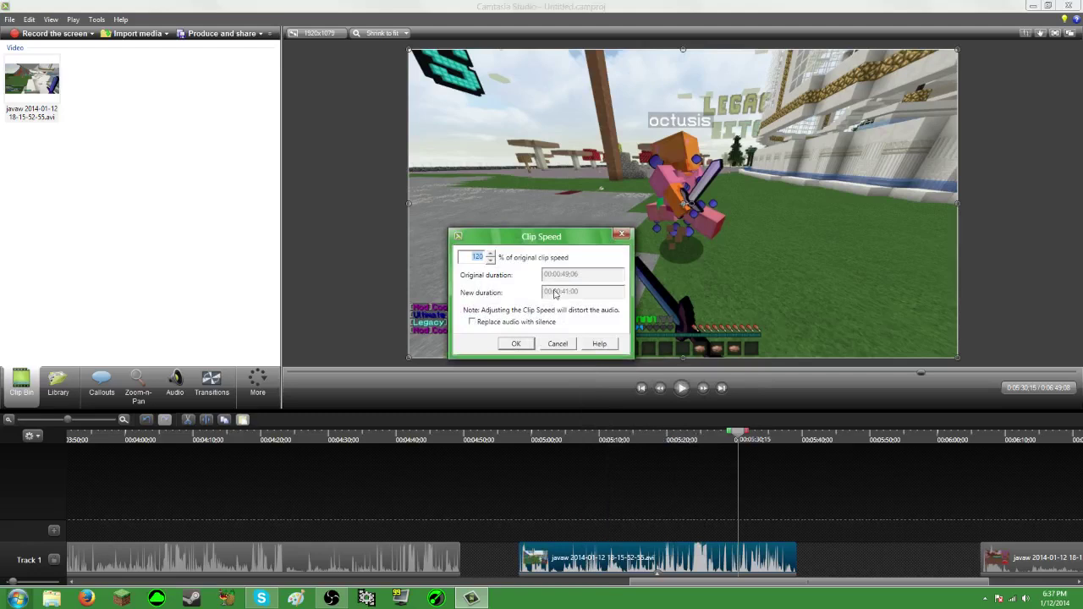
key("BackSpace")
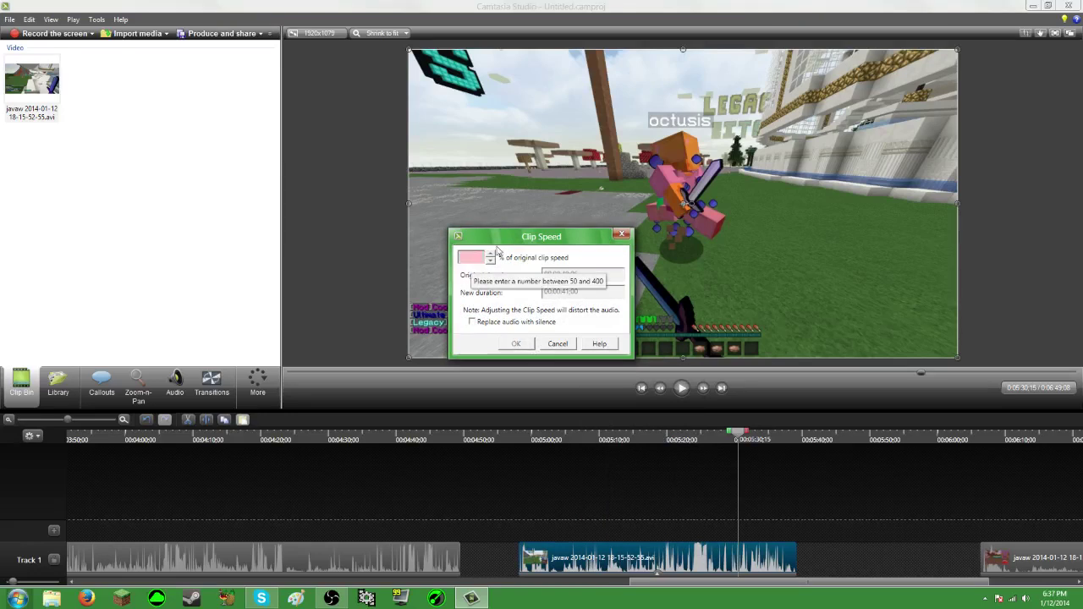
type("75")
key("Return")
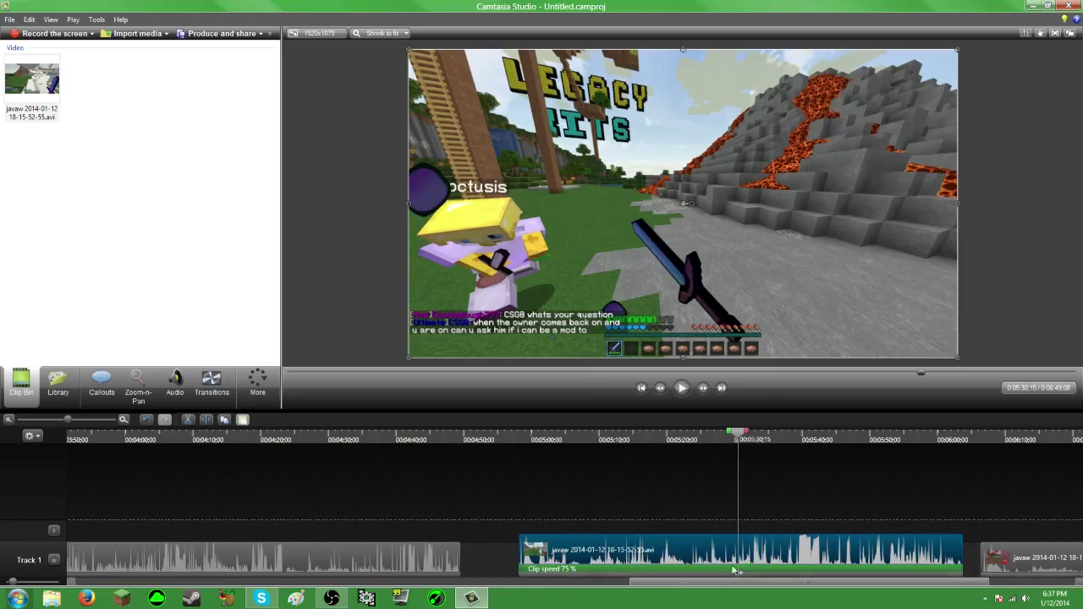
Butt the middle and third clips together and confirm 120% speed on the third clip
left_click_drag(734, 571, 676, 571)
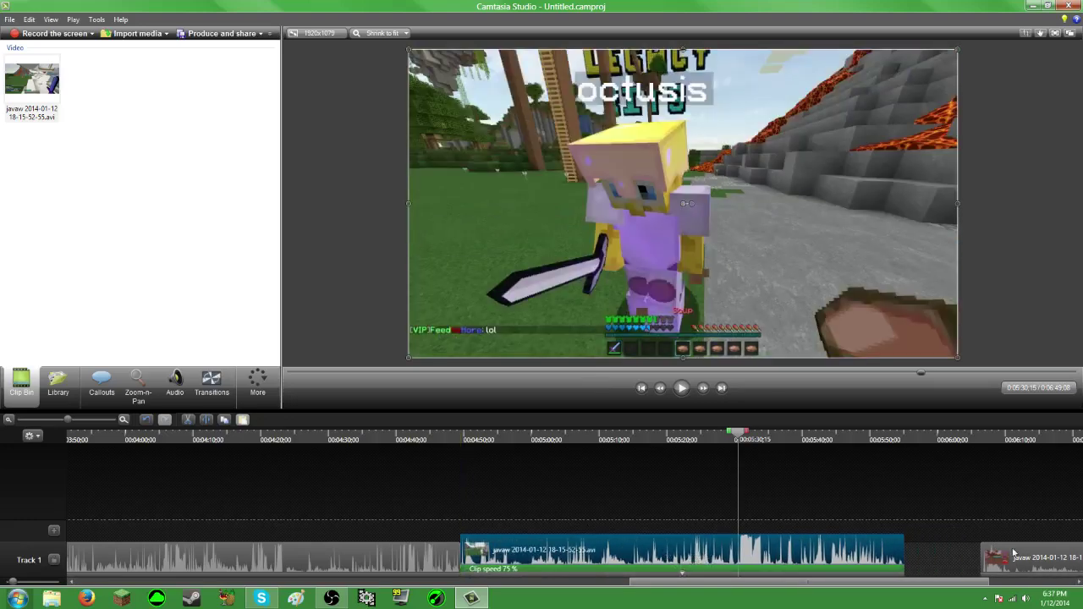
left_click_drag(1013, 553, 909, 557)
right_click(942, 552)
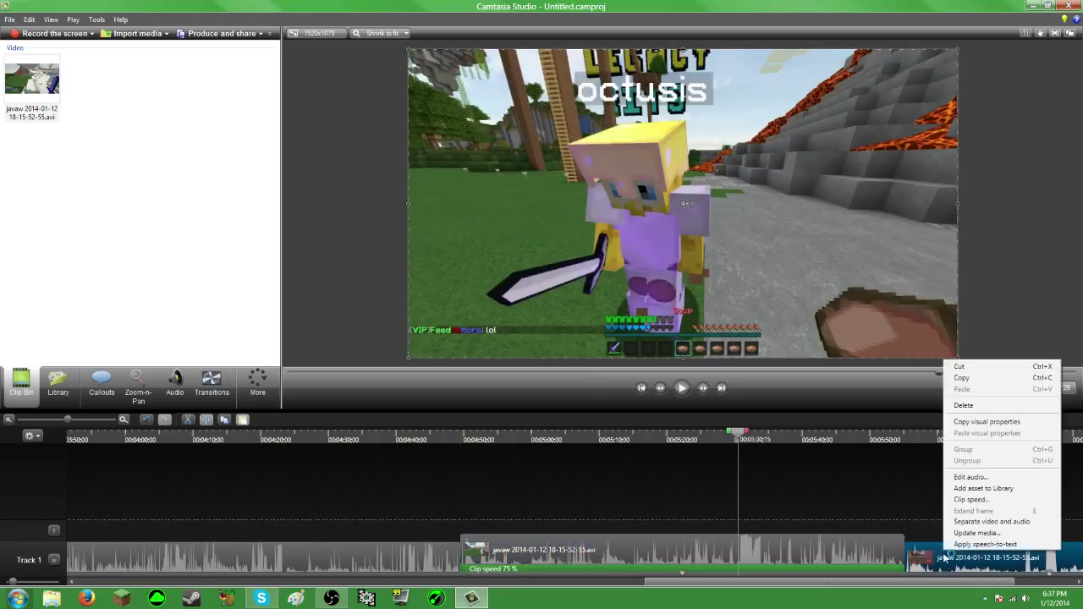
left_click(984, 499)
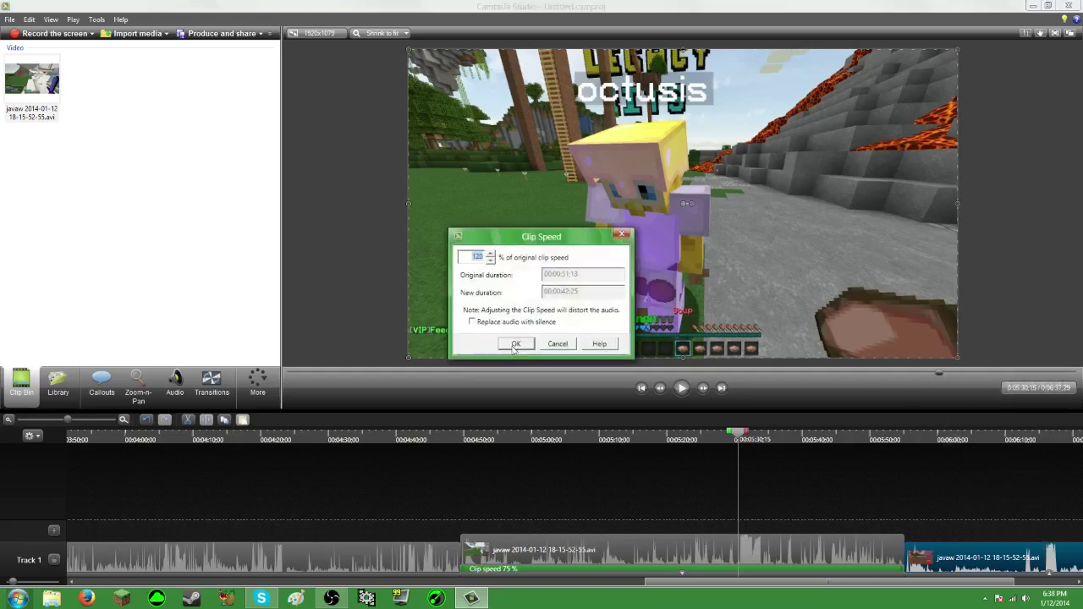
left_click(515, 345)
Confirm 120% speed on the first clip
left_click(403, 551)
right_click(403, 551)
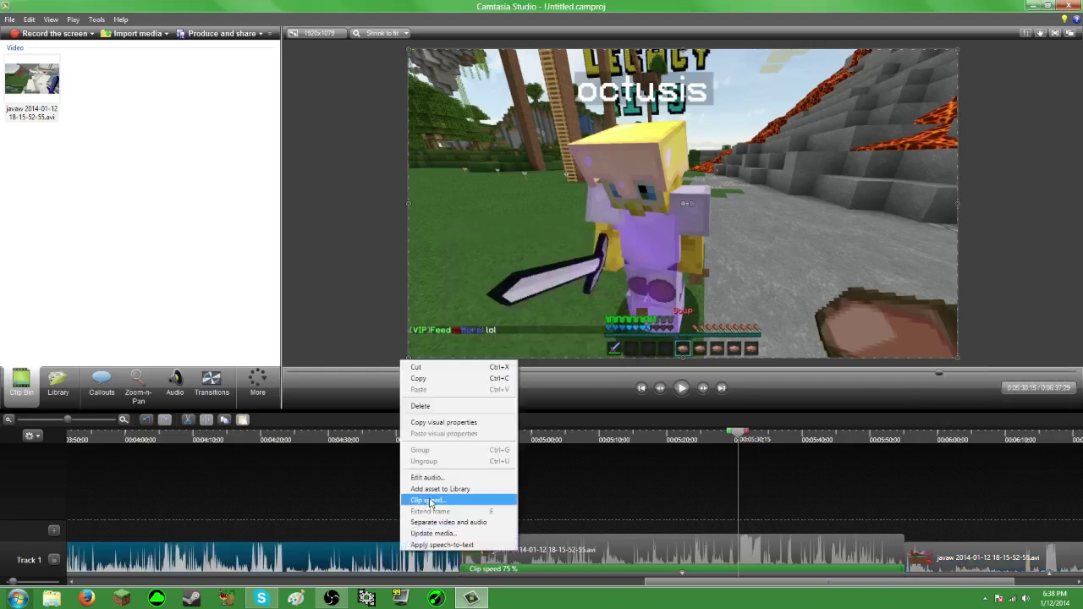
left_click(427, 500)
left_click(516, 344)
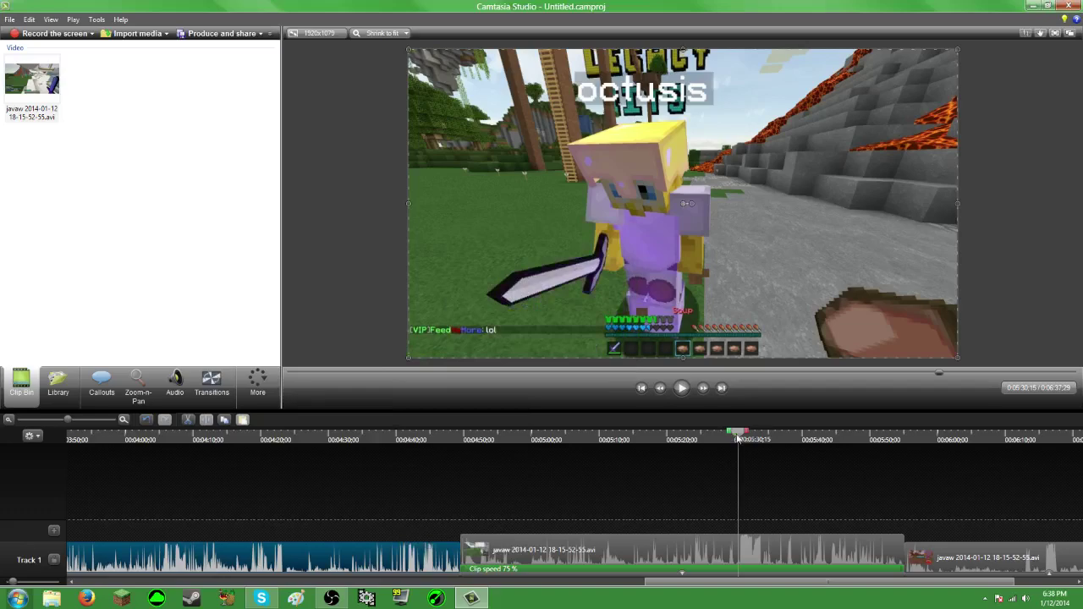
left_click_drag(738, 438, 290, 451)
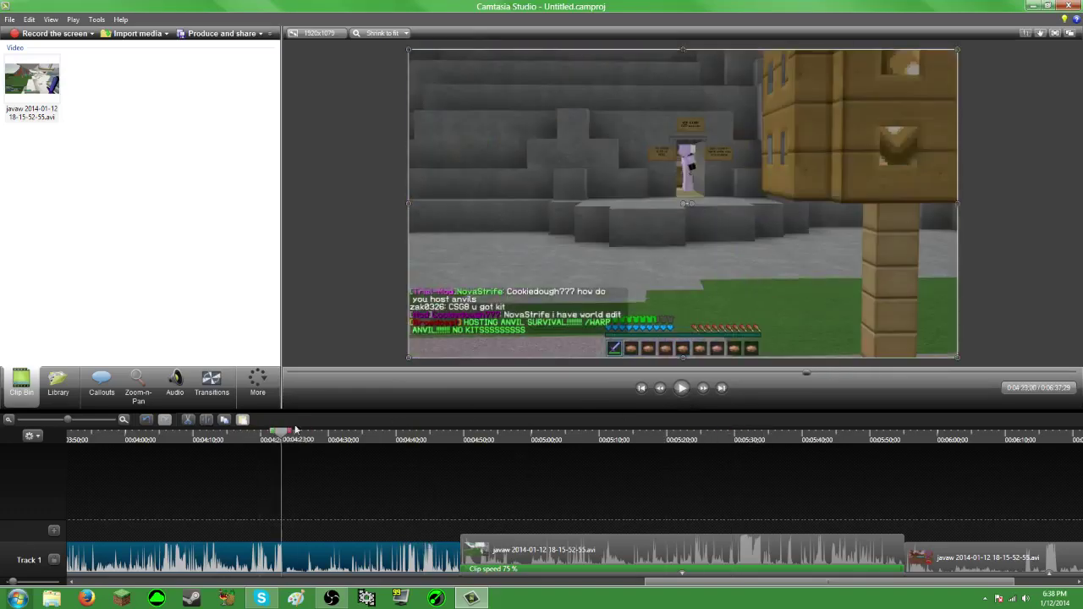
left_click(362, 437)
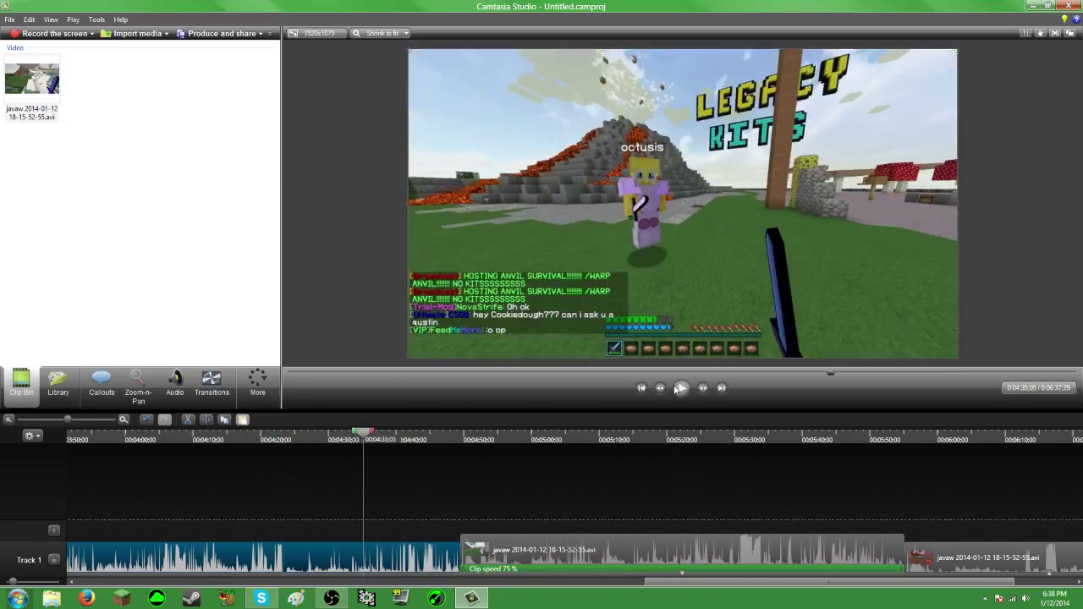
left_click(681, 388)
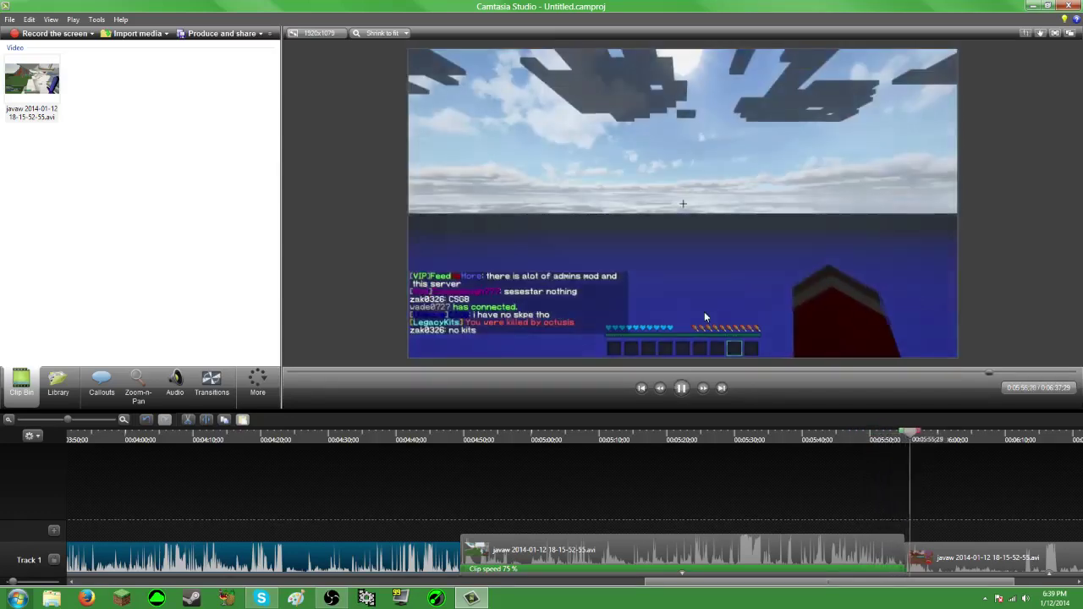
Pause playback, then close Camtasia Studio 8 and answer the save-changes prompt
left_click(682, 388)
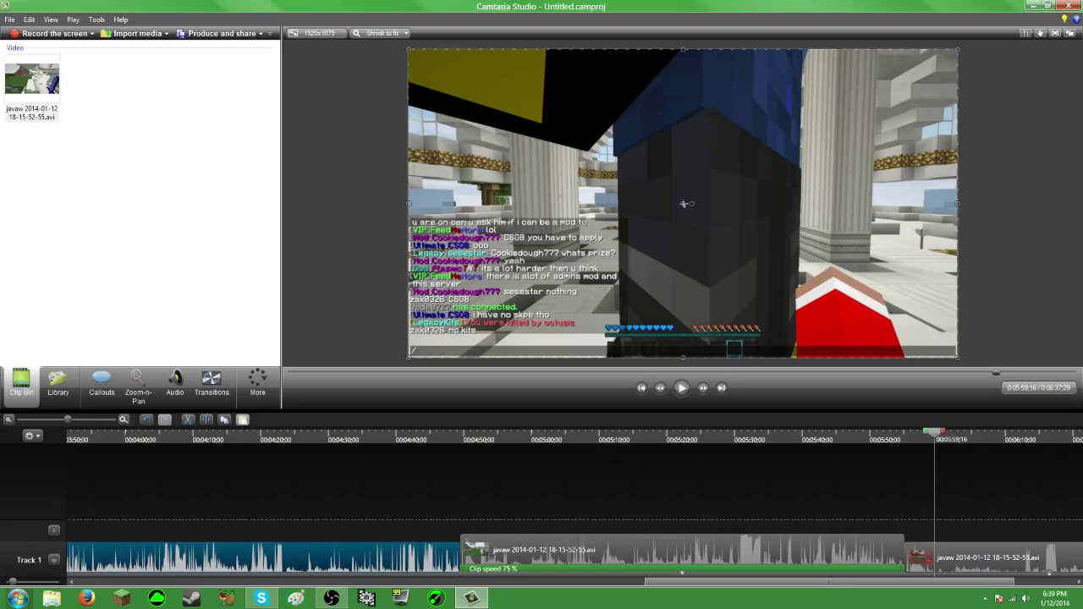
left_click(1066, 6)
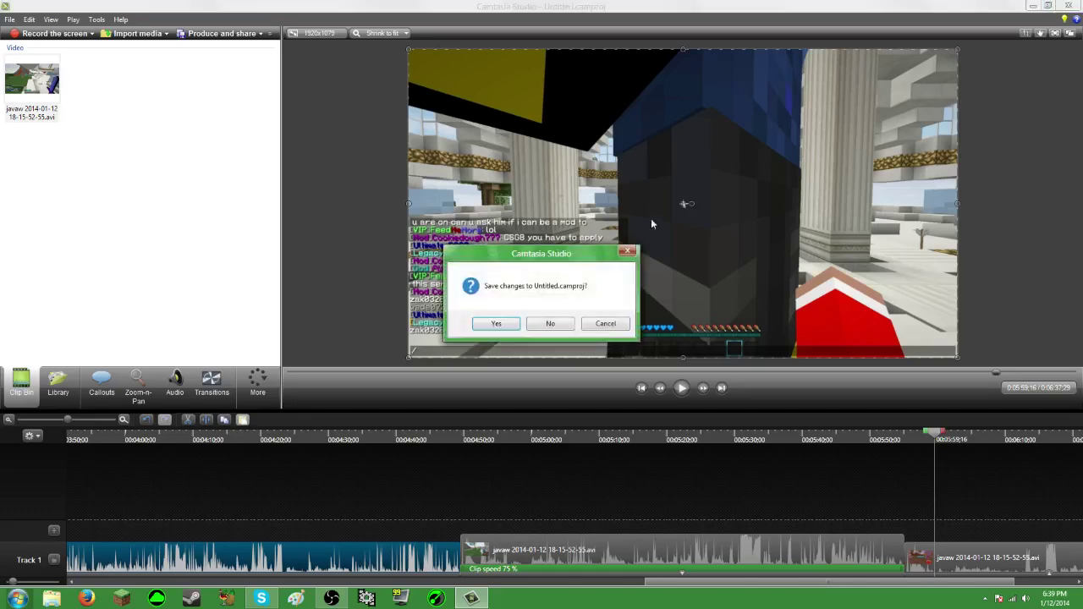
left_click(538, 326)
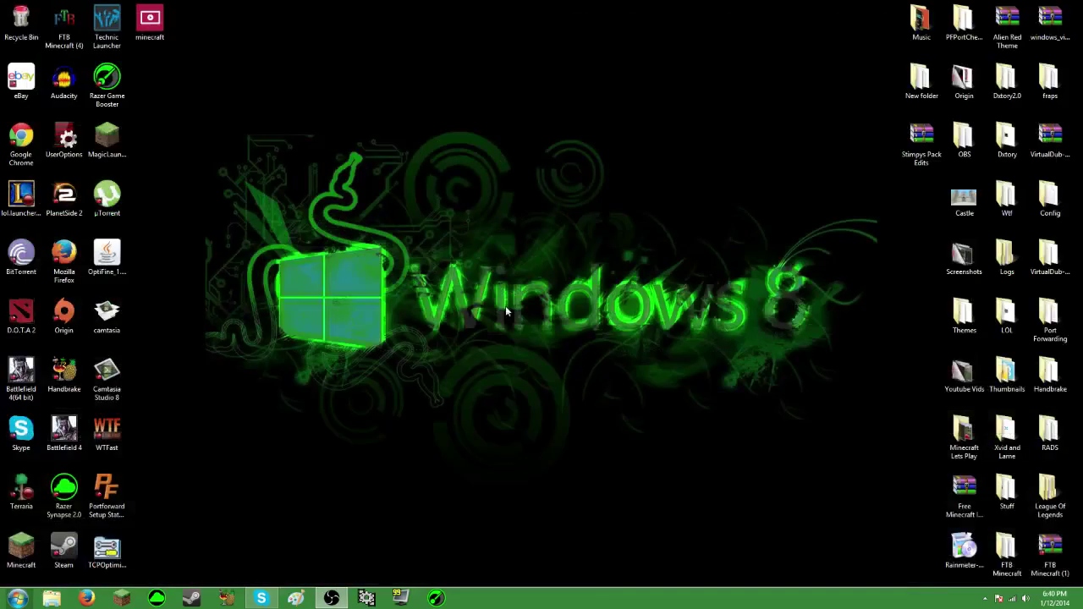